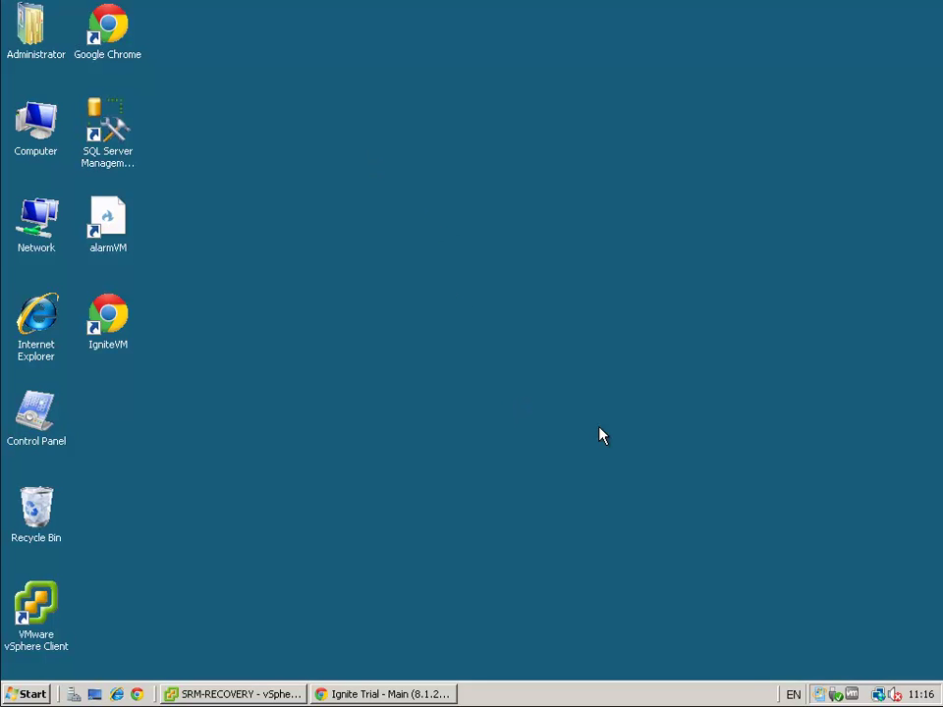
# Browse from Computer through Local Disk (C:) and Software into the IgnitePI_v_tf_8_1_216_setup folder
pyautogui.doubleClick(36, 123)
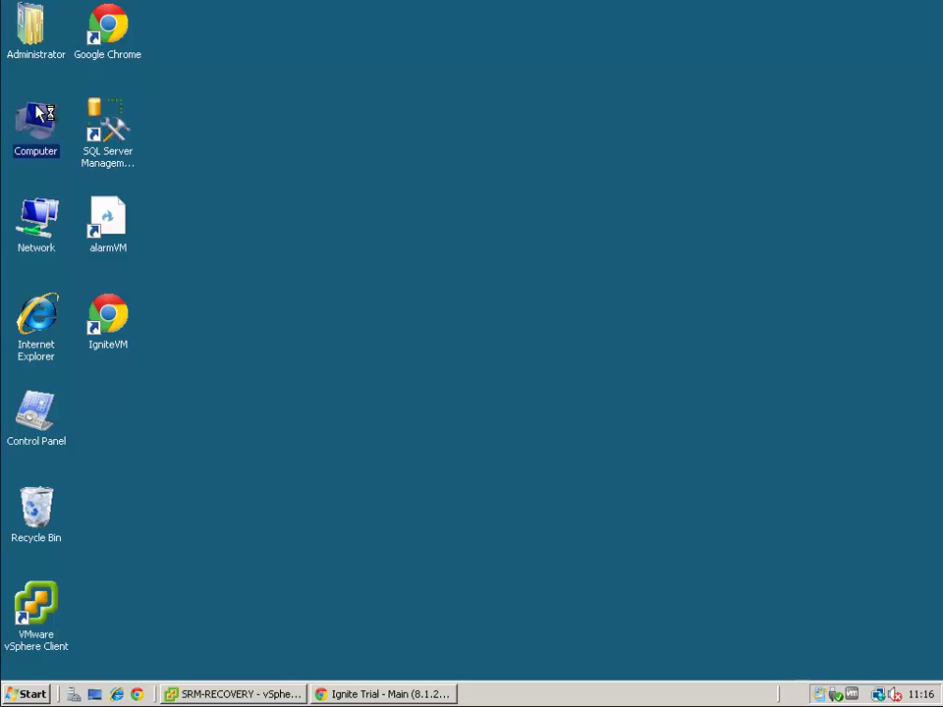
pyautogui.doubleClick(254, 180)
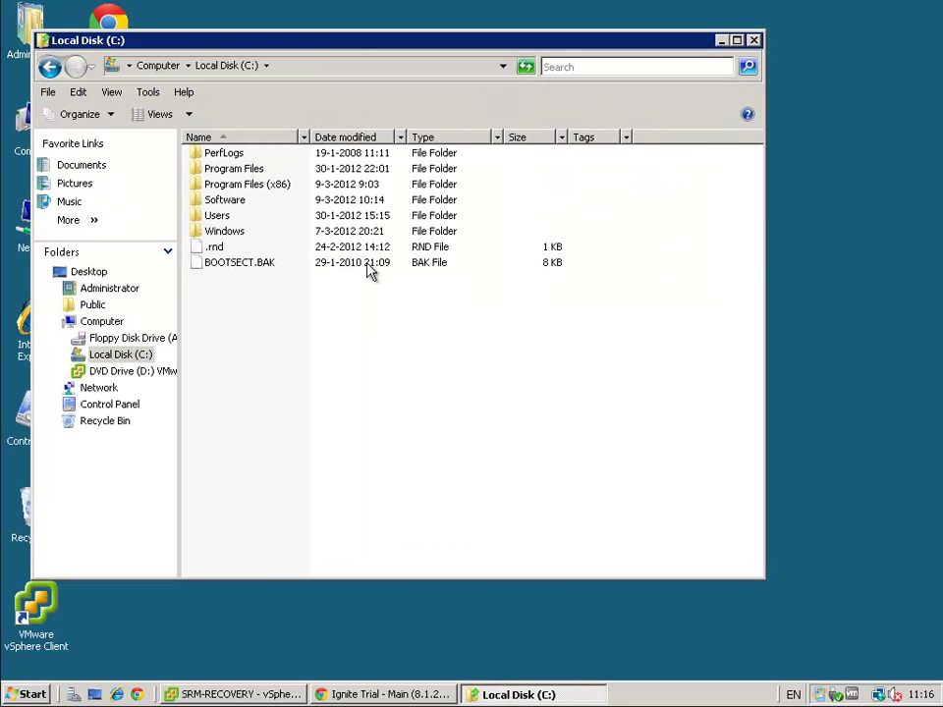
pyautogui.doubleClick(236, 200)
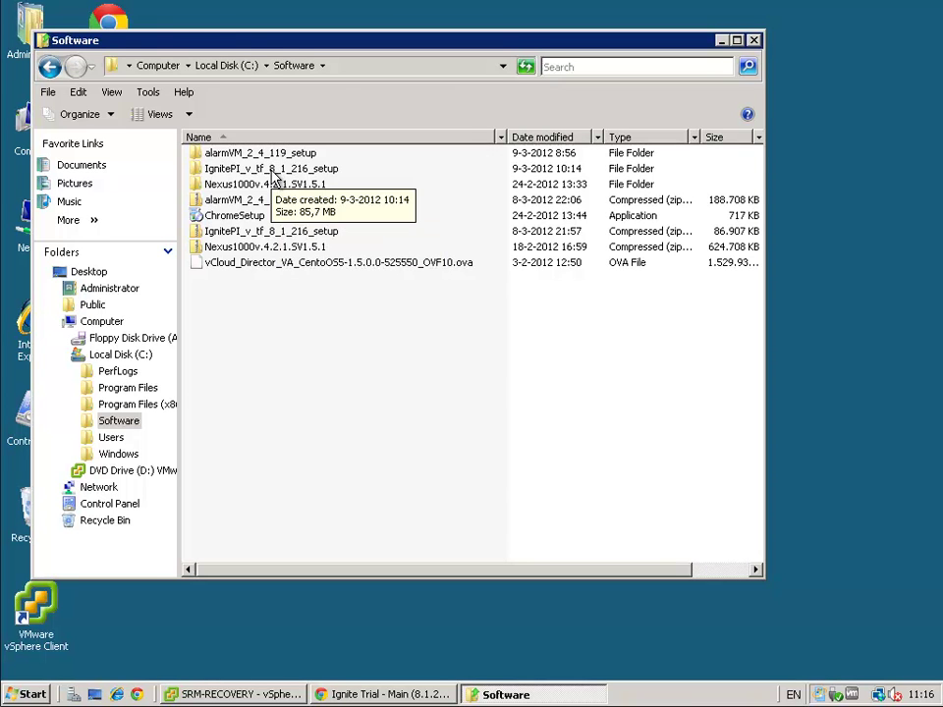
pyautogui.doubleClick(272, 170)
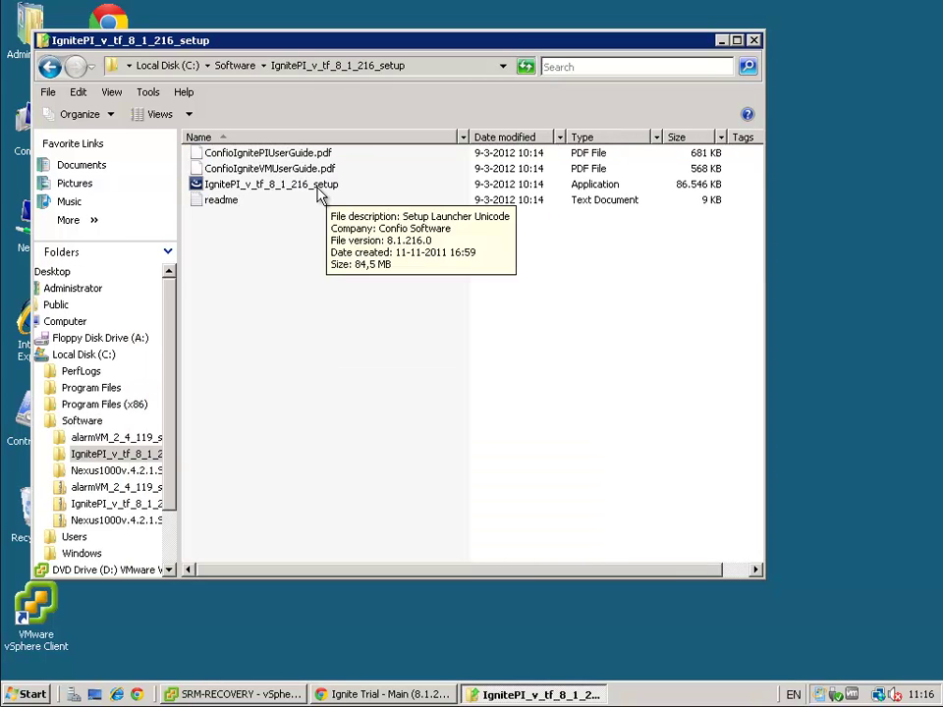
# Look over the IgnitePI setup and ConfioIgnitePIUserGuide.pdf files, then launch IgniteVM from the desktop
pyautogui.click(318, 186)
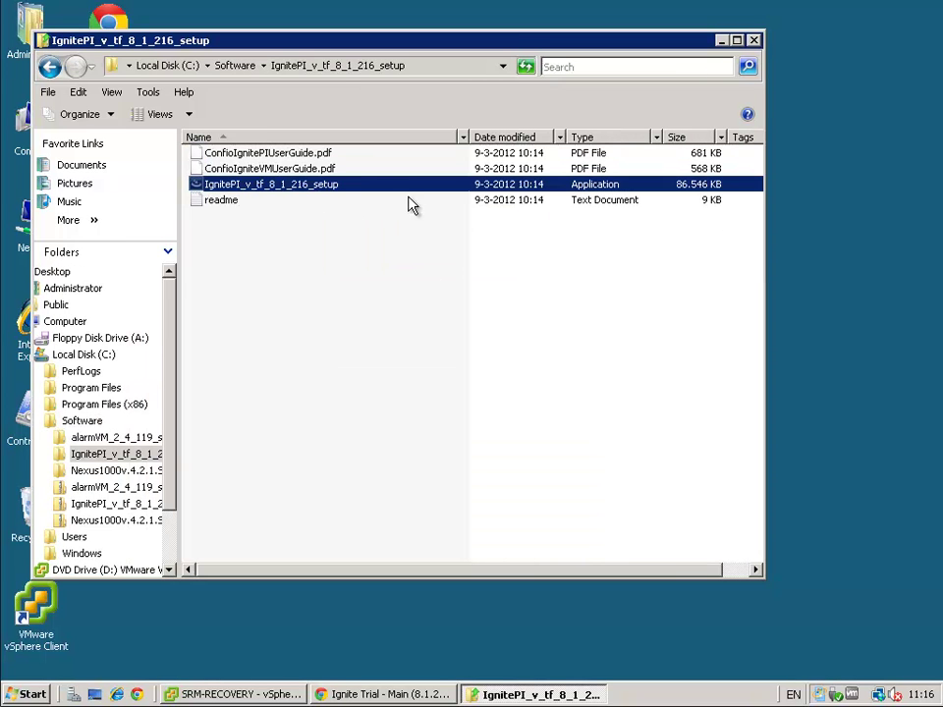
pyautogui.click(317, 157)
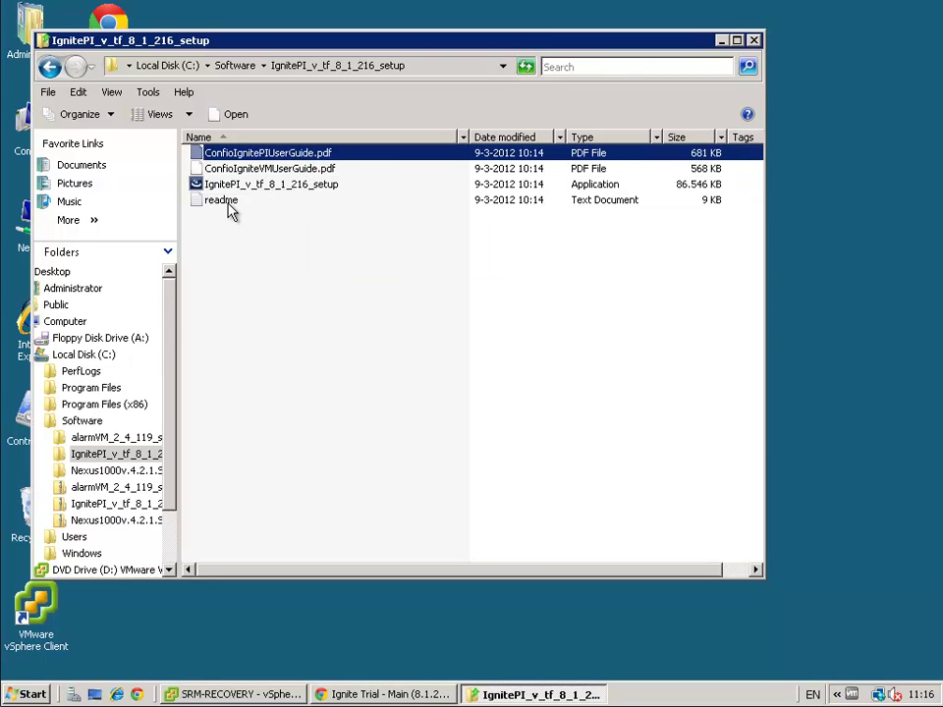
pyautogui.click(754, 40)
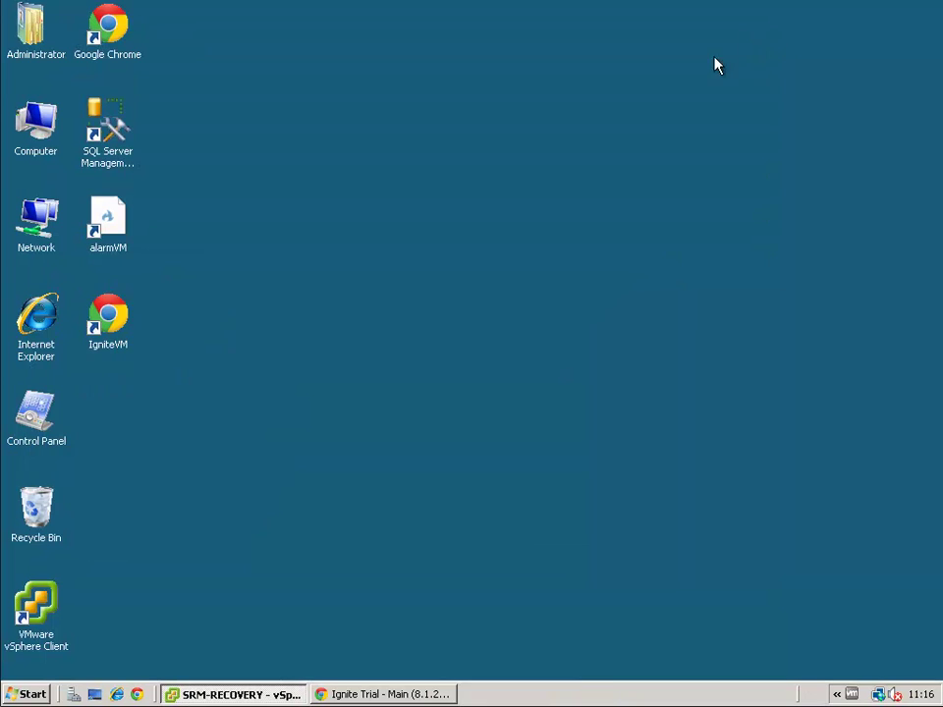
pyautogui.click(108, 324)
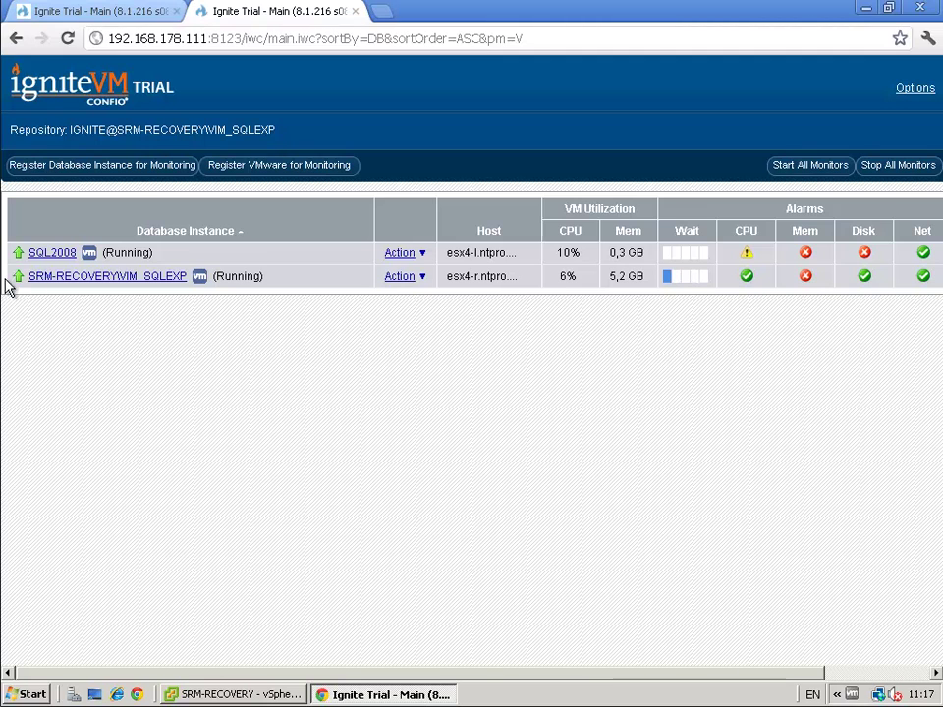
# Open SQL2008's Current view showing top wait-time queries and its resource trend charts
pyautogui.click(46, 253)
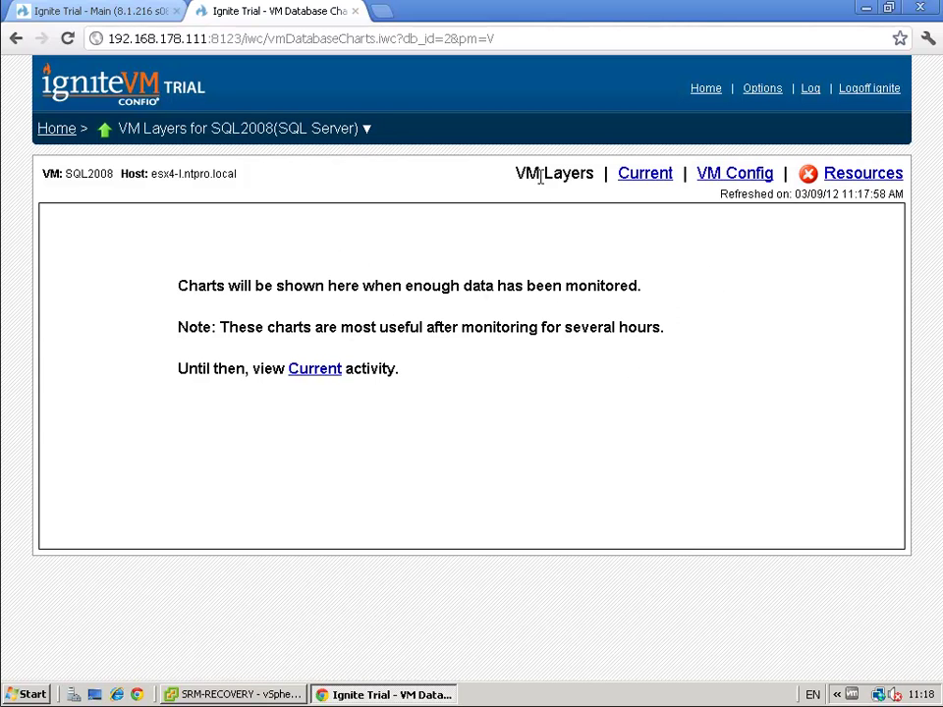
pyautogui.click(645, 182)
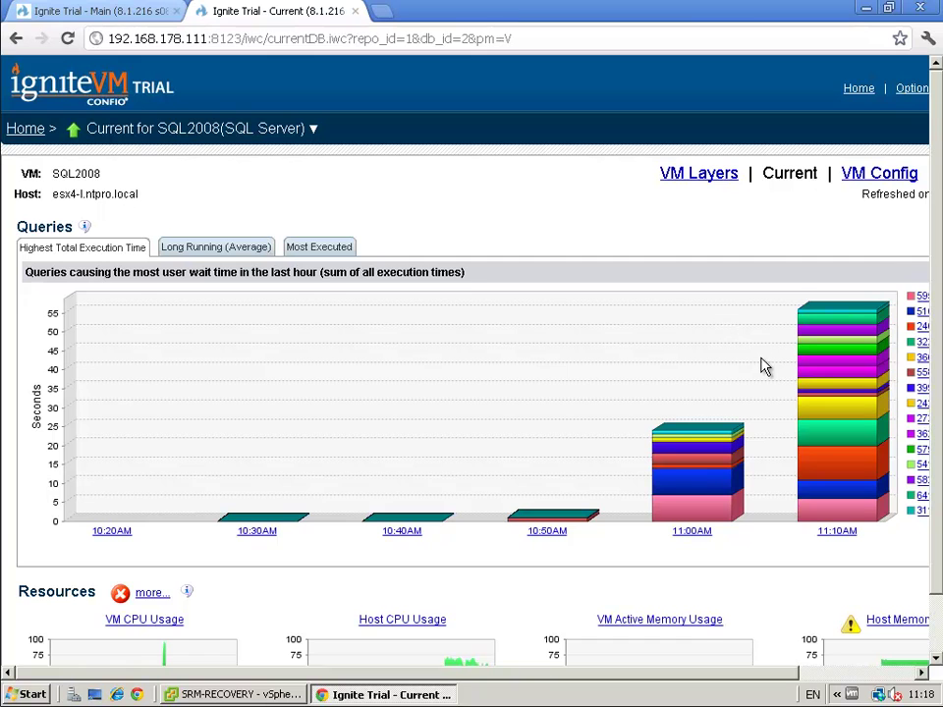
pyautogui.scroll(-1, 765, 368)
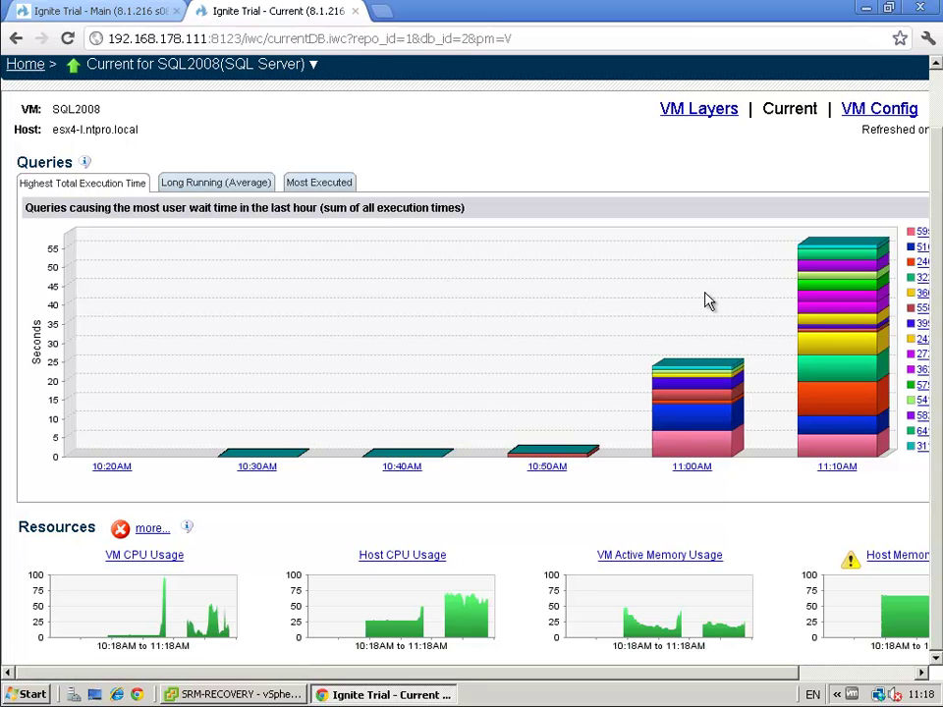
pyautogui.moveTo(826, 413)
# Drill into SQL2008's 11:10AM–11:20AM time slice and look over its charts
pyautogui.click(828, 397)
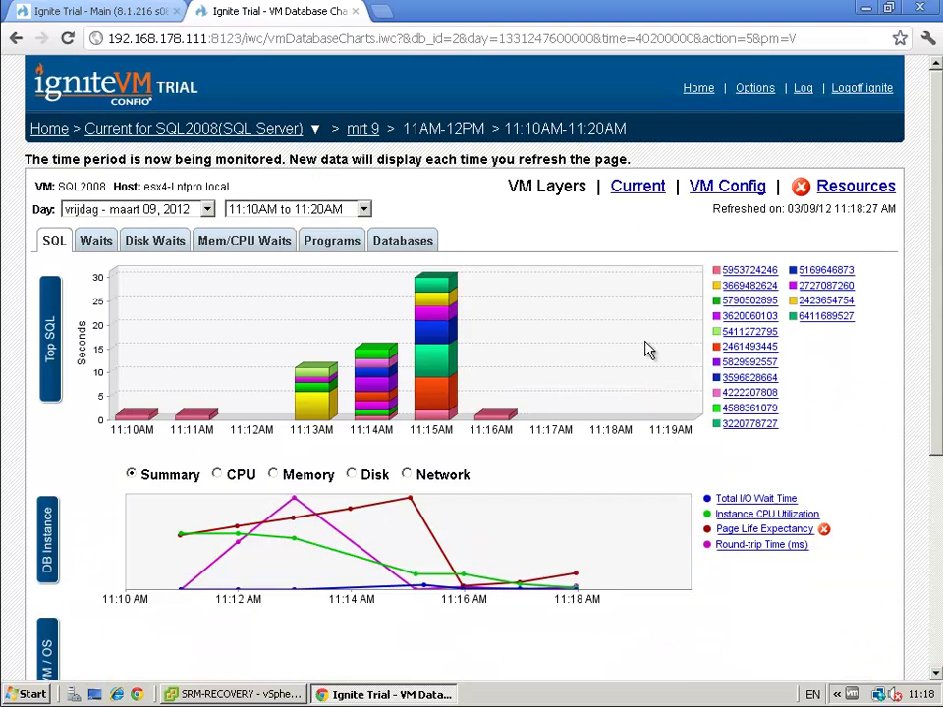
pyautogui.scroll(-2, 638, 384)
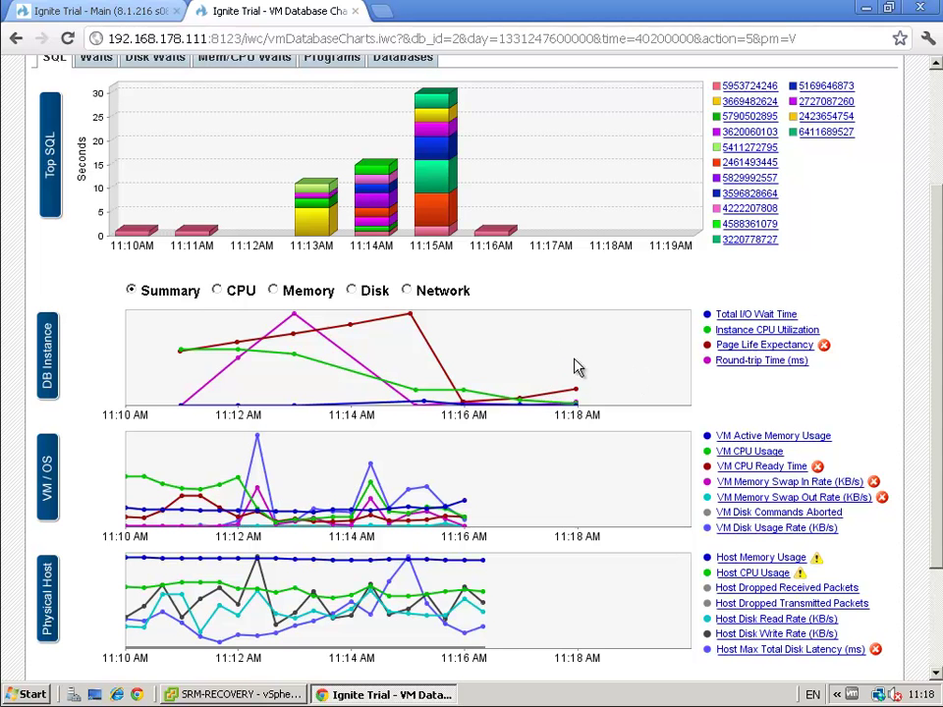
pyautogui.scroll(2, 564, 374)
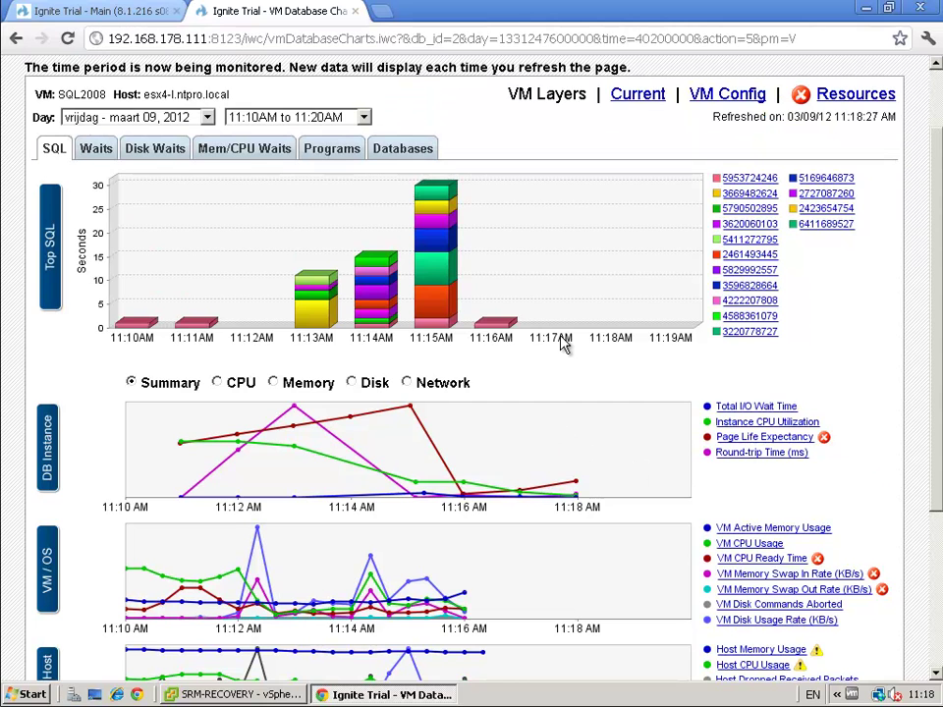
pyautogui.scroll(2, 481, 288)
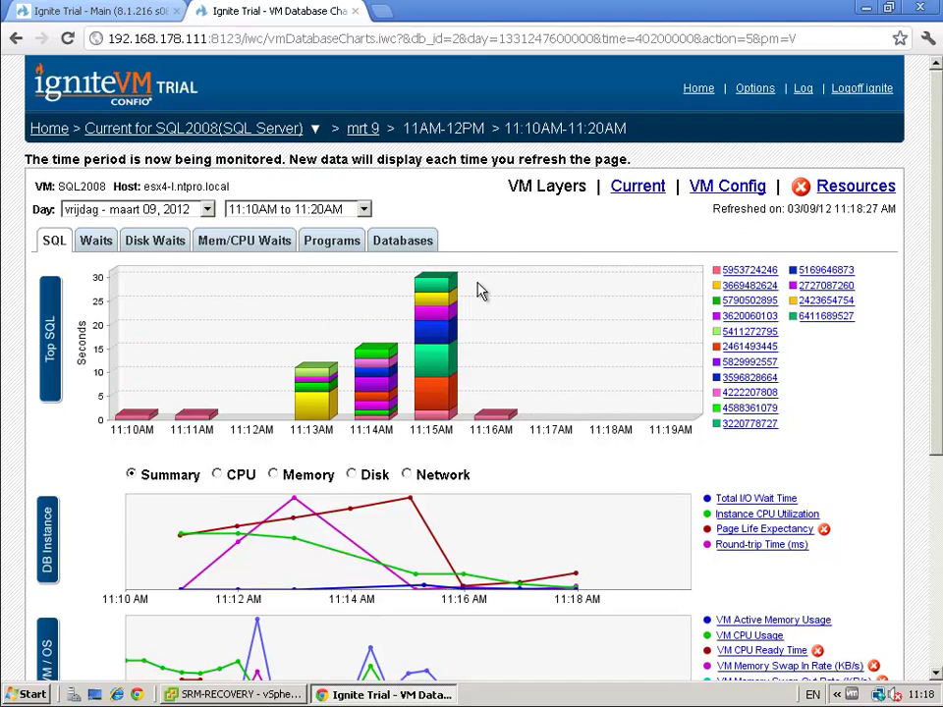
# View the slice's Waits, Disk Waits, Mem/CPU Waits, Programs and Databases breakdowns in turn
pyautogui.click(95, 240)
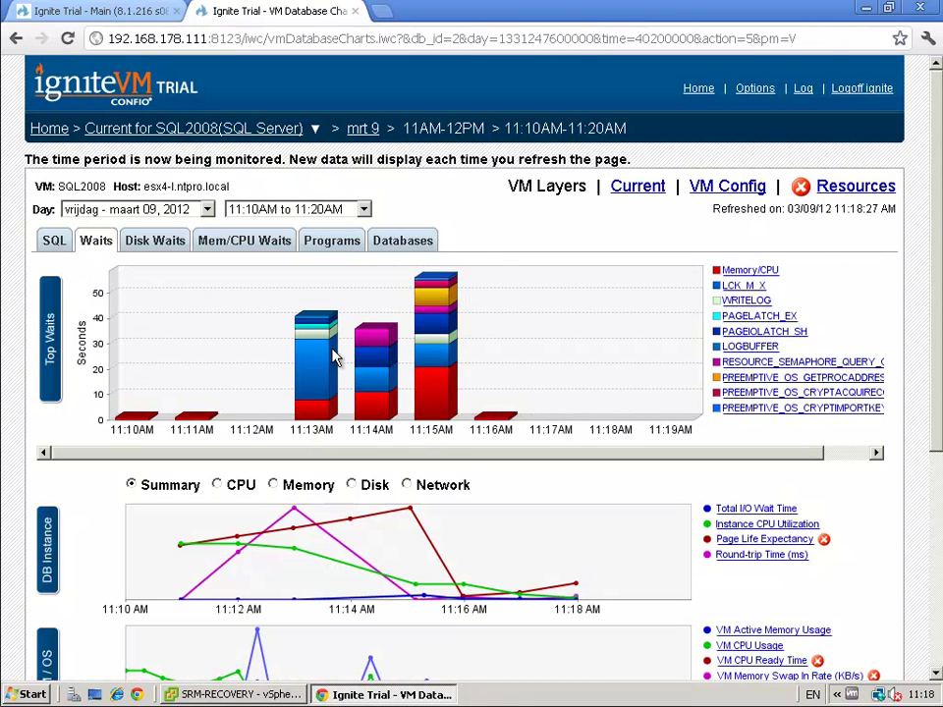
pyautogui.scroll(-4, 260, 415)
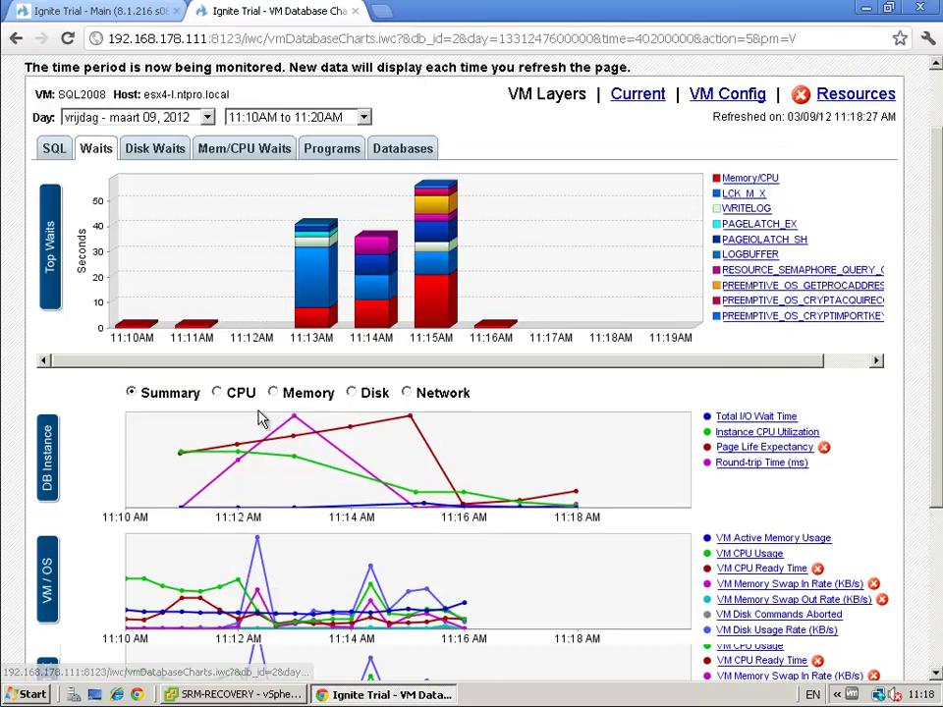
pyautogui.scroll(-4, 259, 414)
pyautogui.scroll(8, 254, 410)
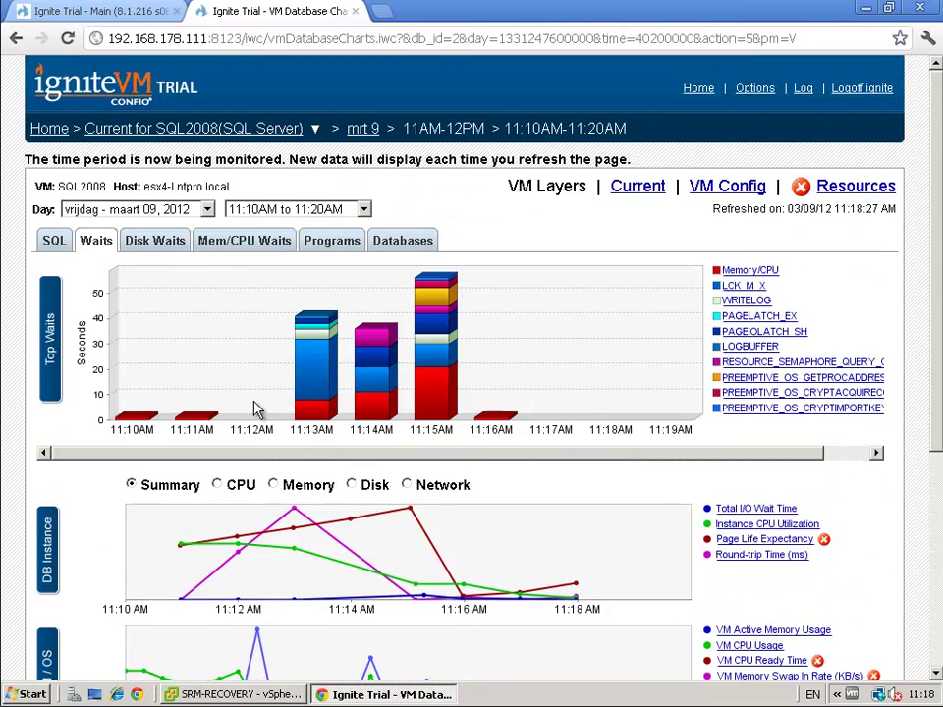
pyautogui.click(153, 240)
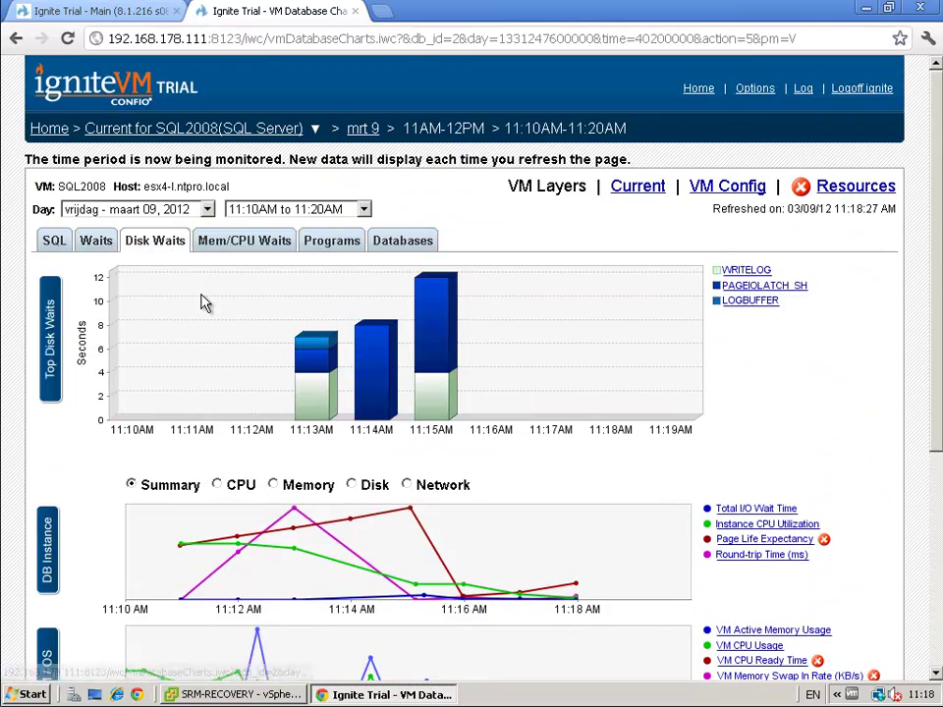
pyautogui.click(245, 246)
pyautogui.click(333, 245)
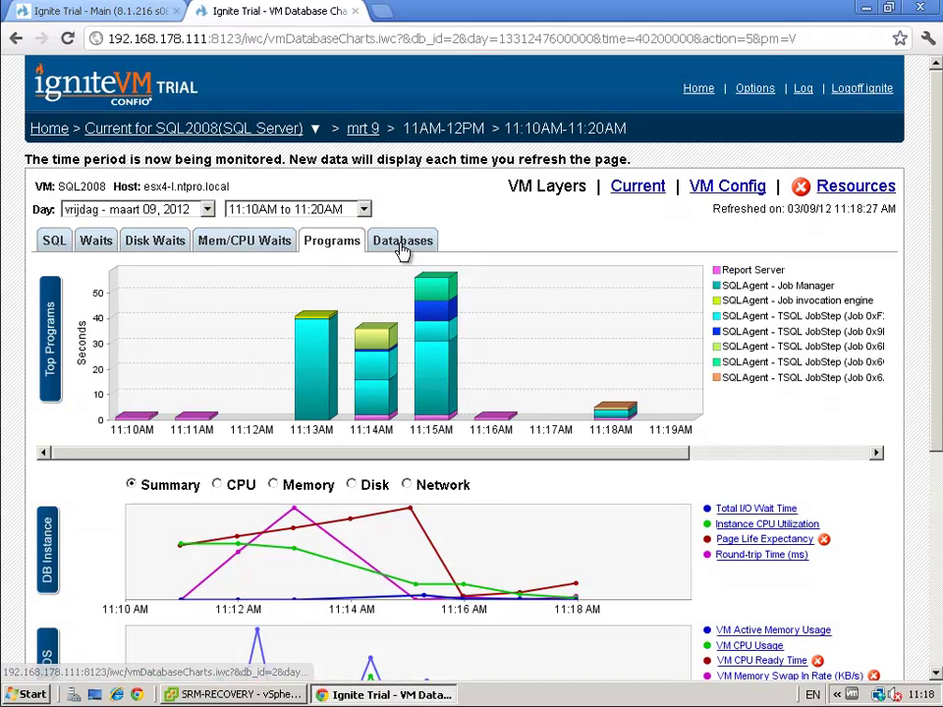
pyautogui.click(402, 245)
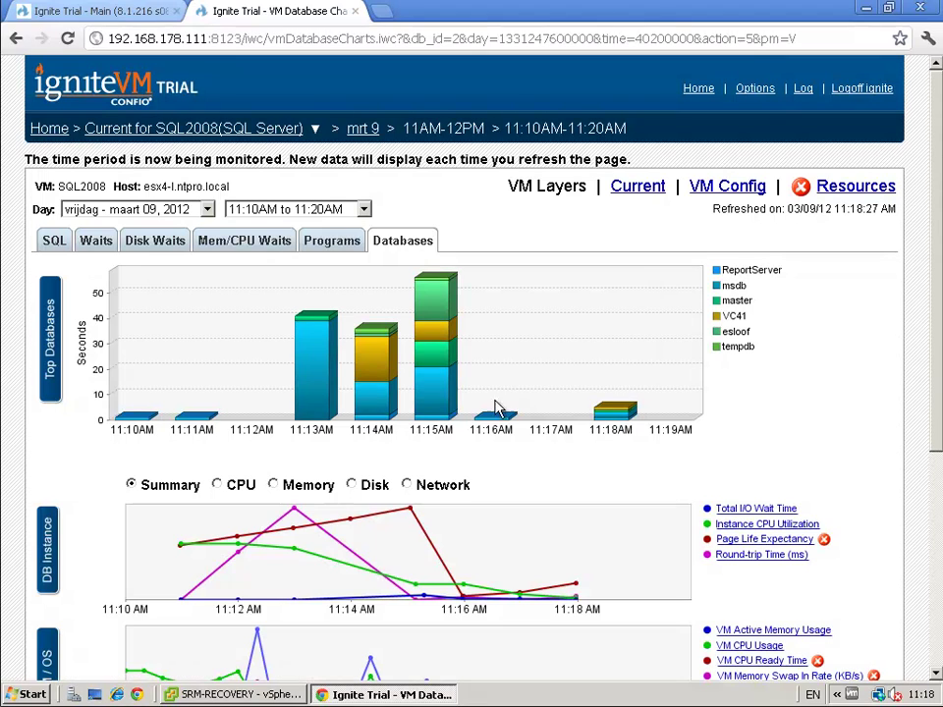
# Open SQL2008's Resources page and review Memory charts like active memory, swap rates and page life expectancy
pyautogui.click(850, 196)
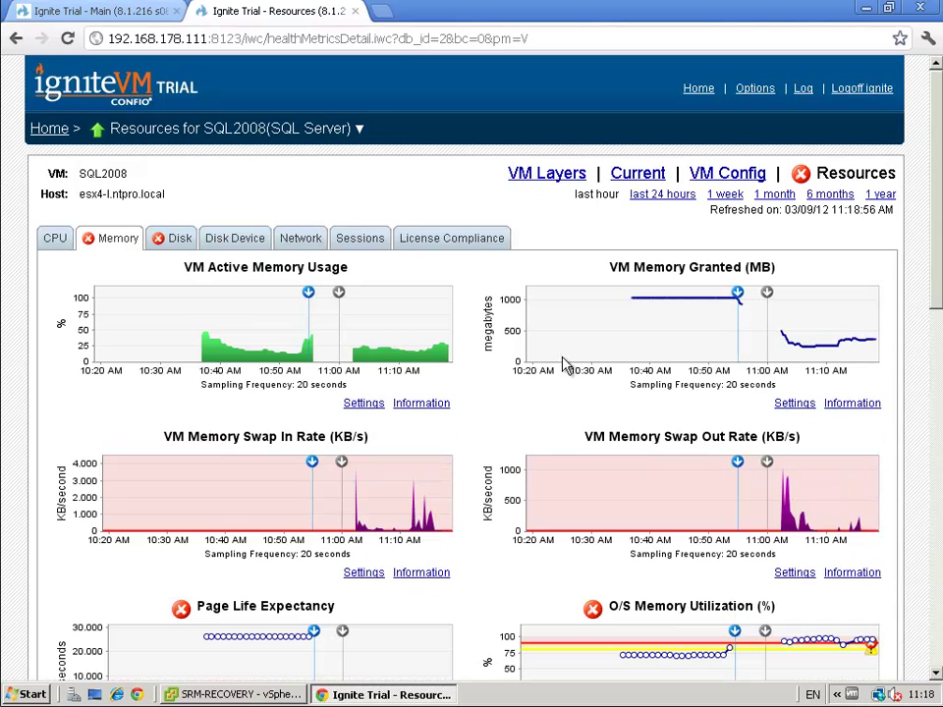
pyautogui.moveTo(936, 285); pyautogui.dragTo(936, 336)
pyautogui.moveTo(740, 568)
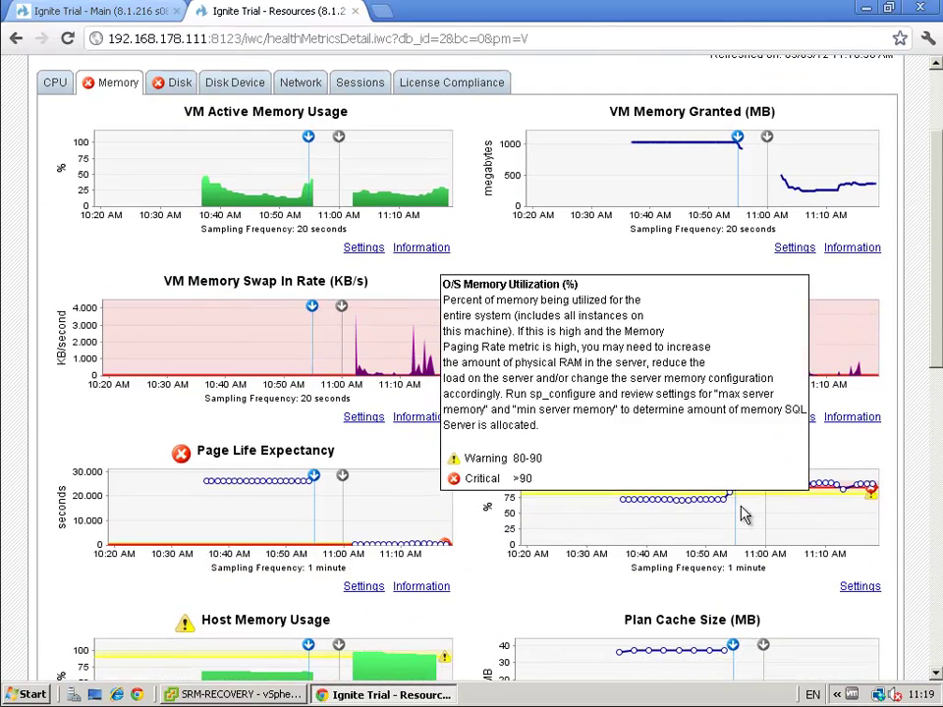
pyautogui.scroll(-2, 567, 347)
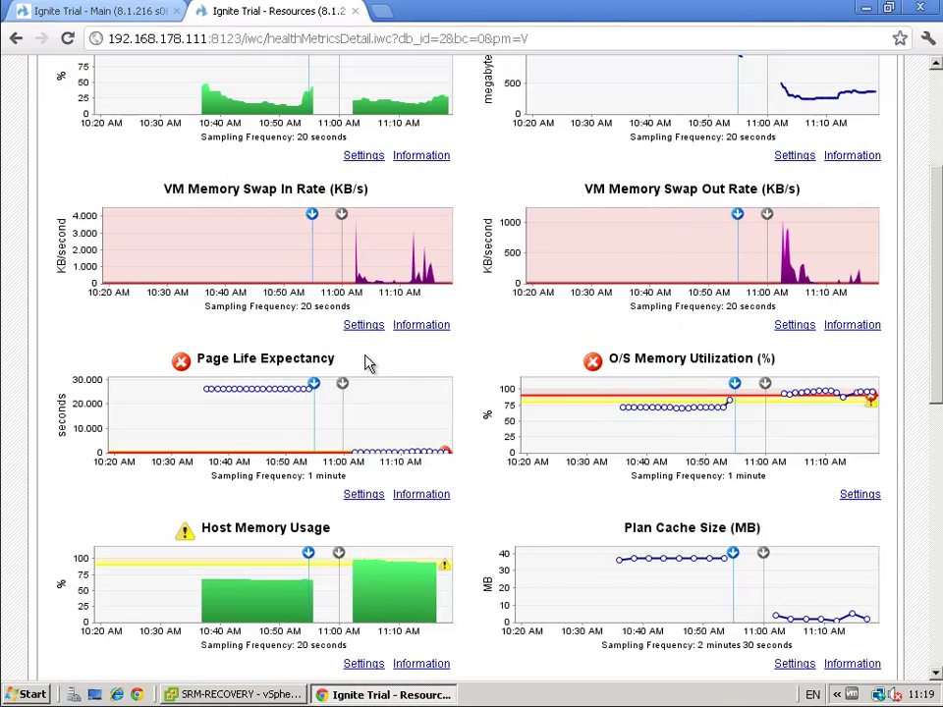
pyautogui.scroll(-5, 374, 363)
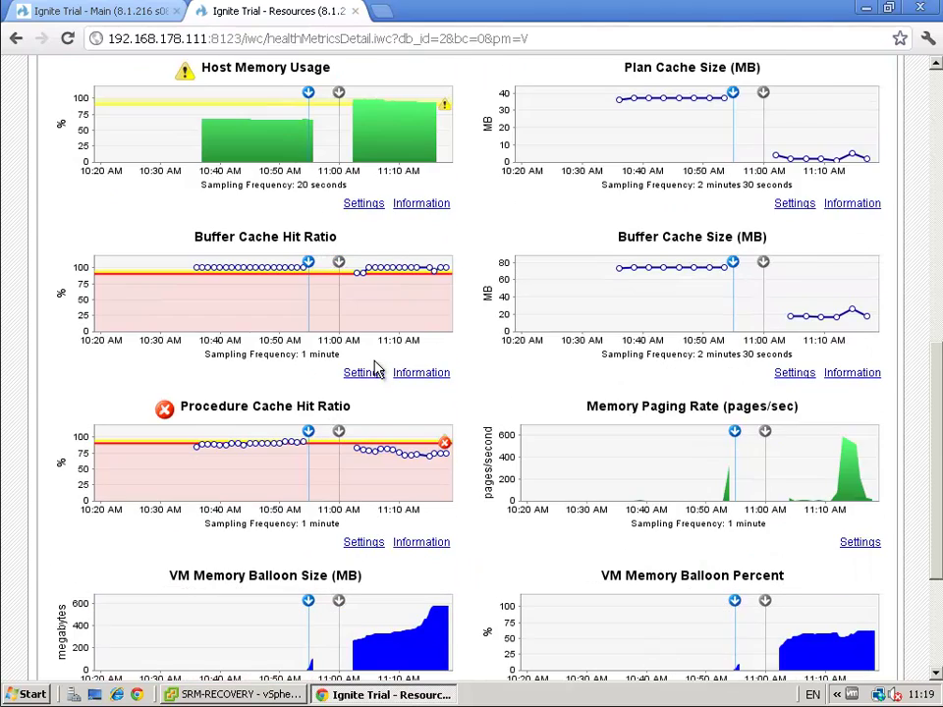
pyautogui.scroll(-4, 374, 365)
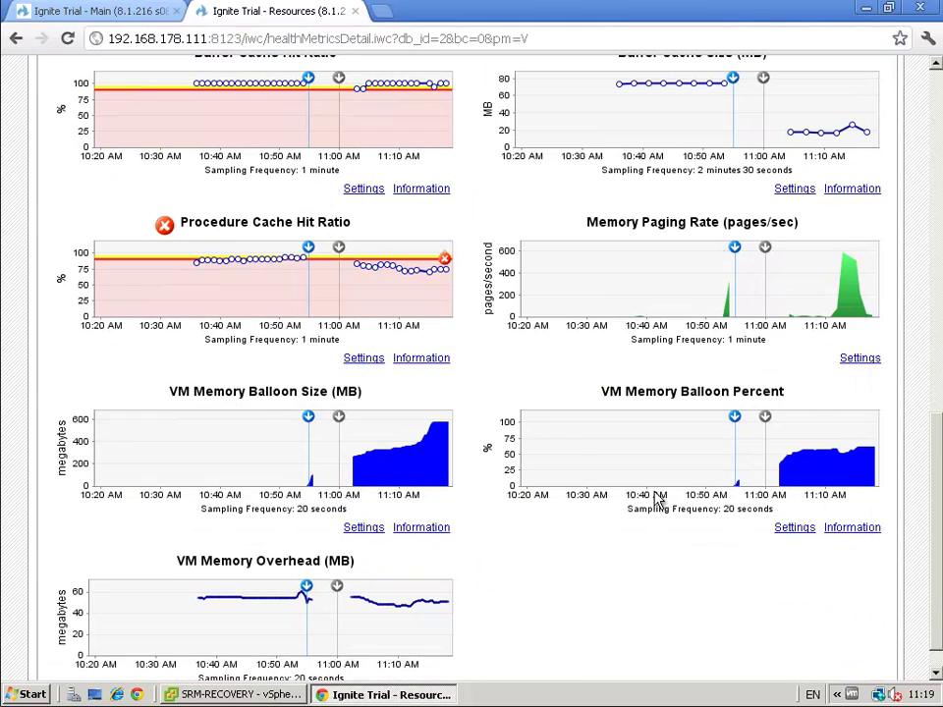
pyautogui.scroll(-1, 588, 520)
pyautogui.scroll(16, 588, 519)
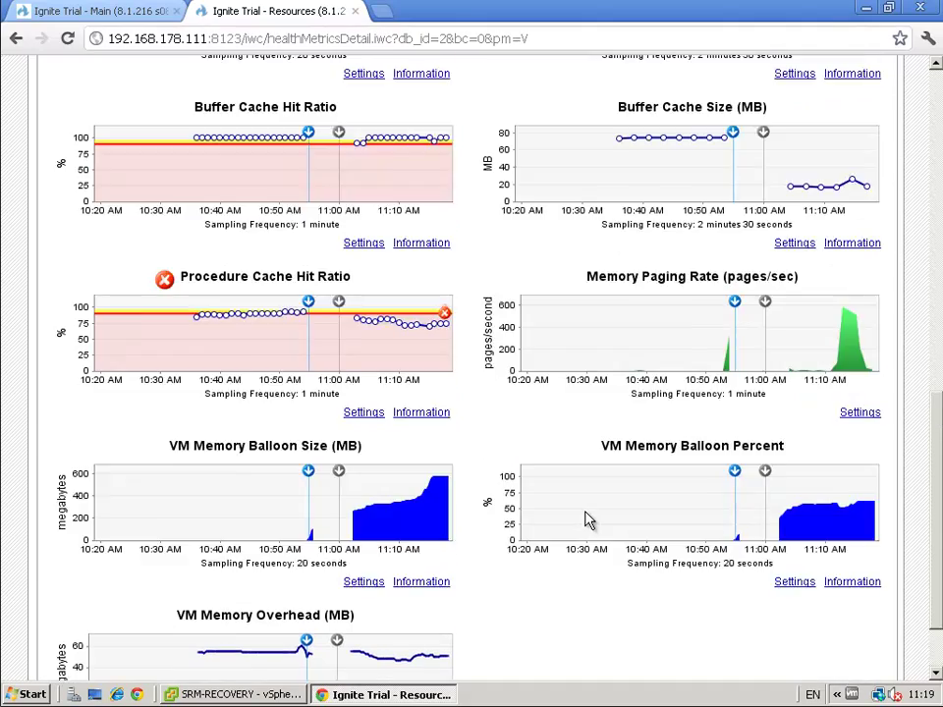
pyautogui.scroll(4, 588, 519)
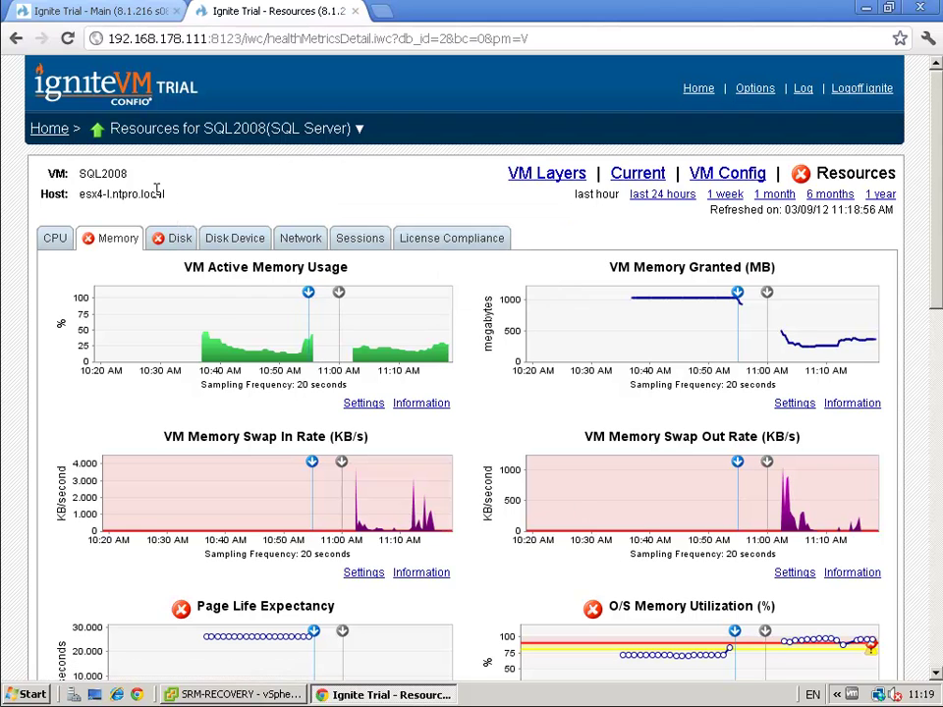
# Review SQL2008's Disk charts, including I/O wait times, disk queue length and host disk latency
pyautogui.click(182, 241)
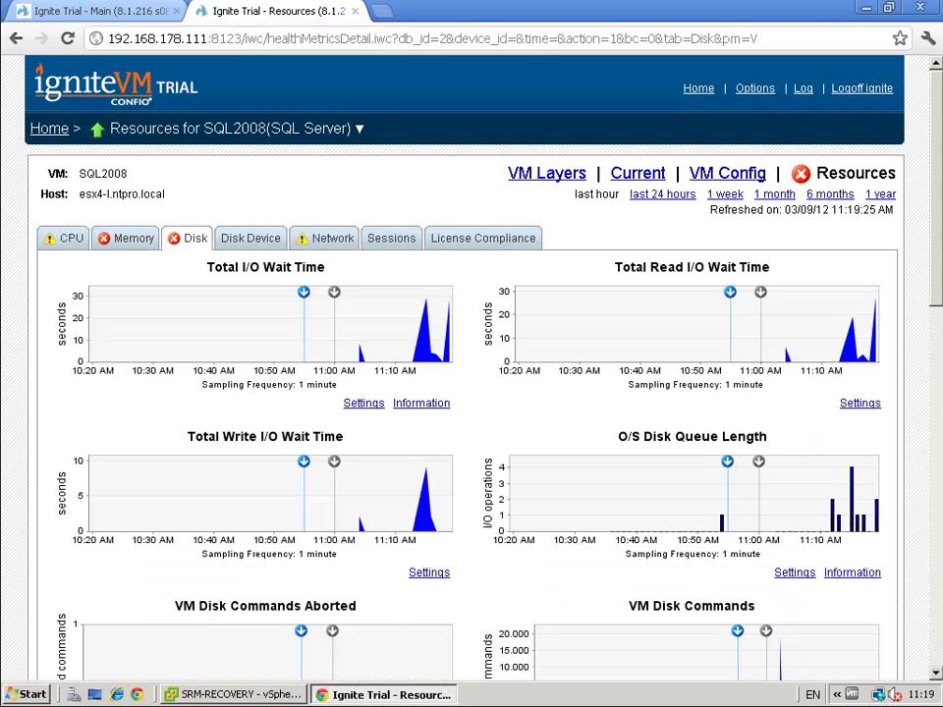
pyautogui.moveTo(938, 266); pyautogui.dragTo(938, 280)
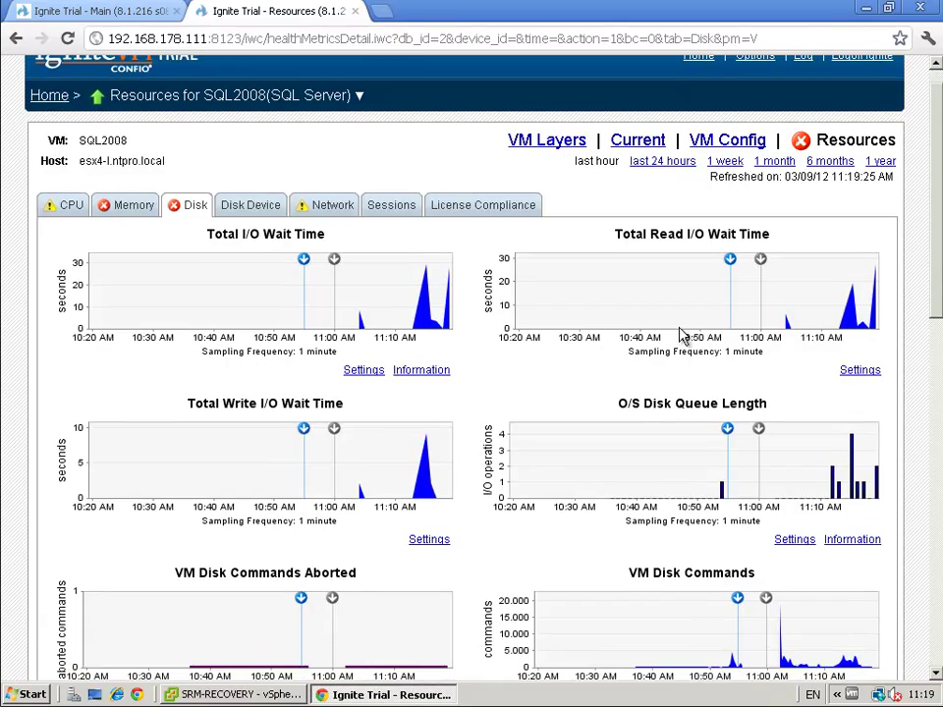
pyautogui.scroll(-4, 653, 485)
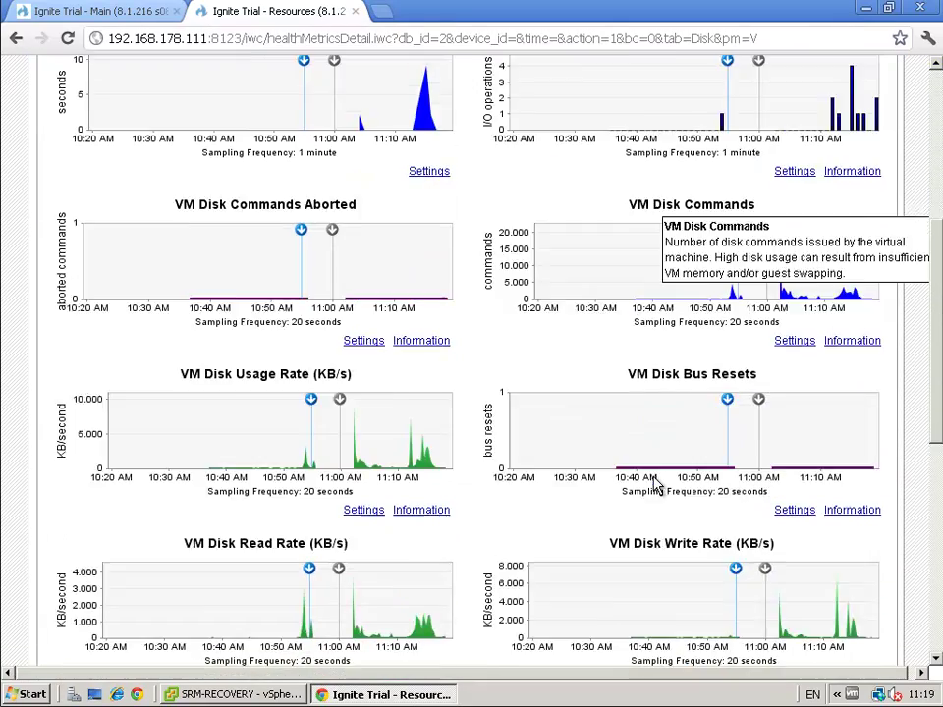
pyautogui.scroll(-4, 656, 485)
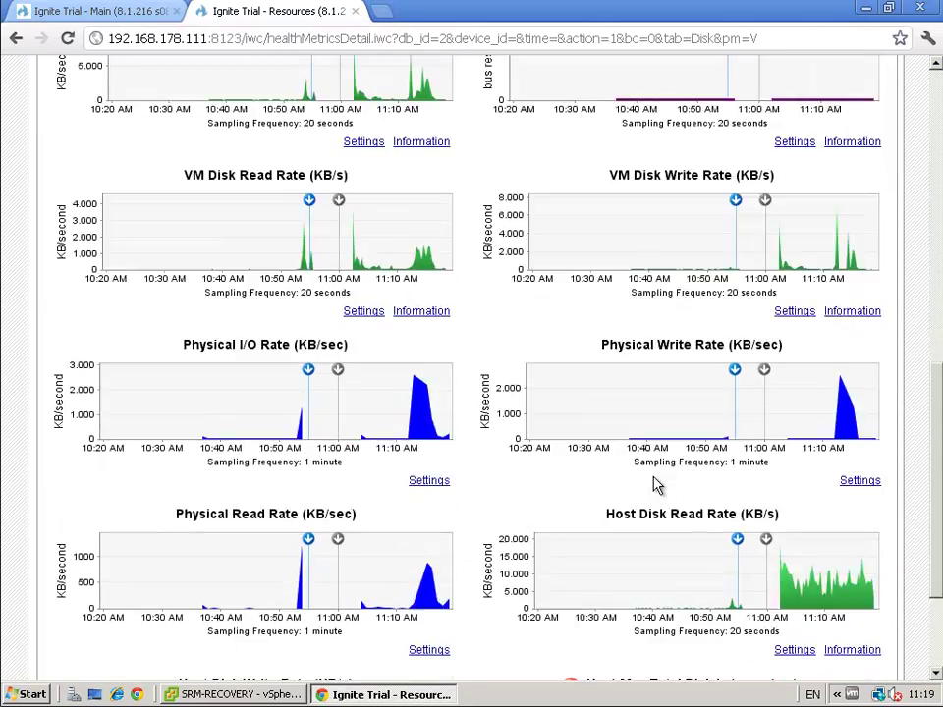
pyautogui.scroll(-2, 655, 485)
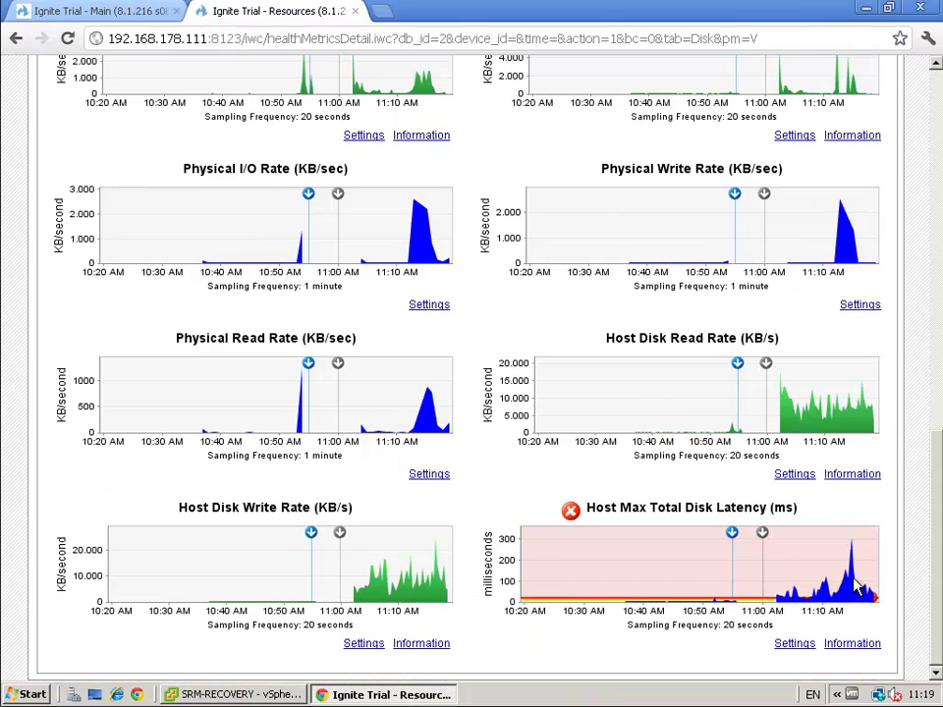
pyautogui.moveTo(785, 601)
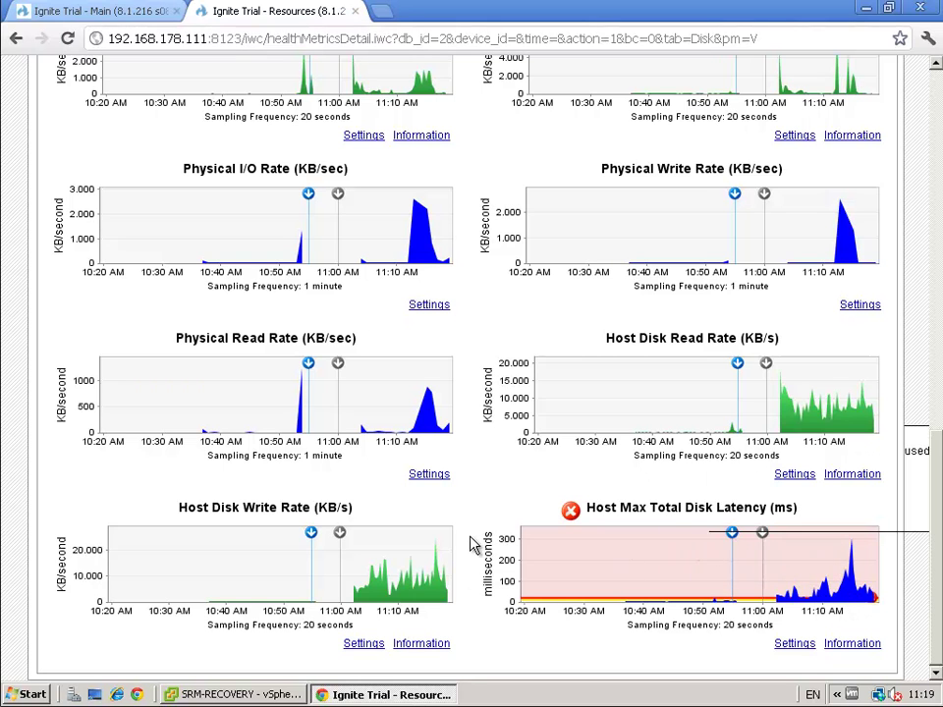
pyautogui.scroll(6, 608, 548)
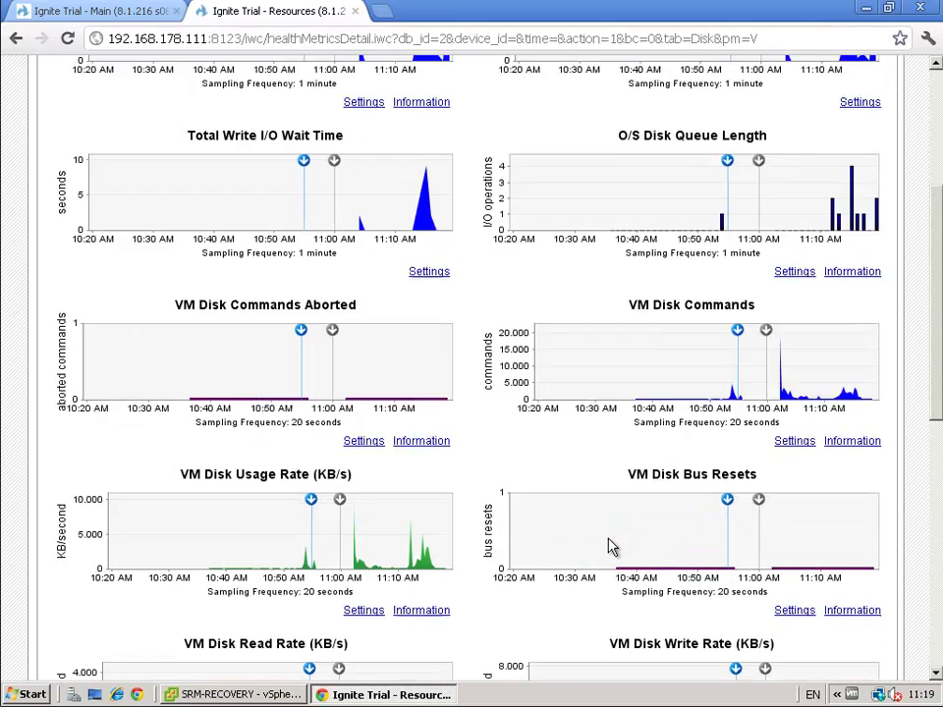
pyautogui.scroll(3, 607, 548)
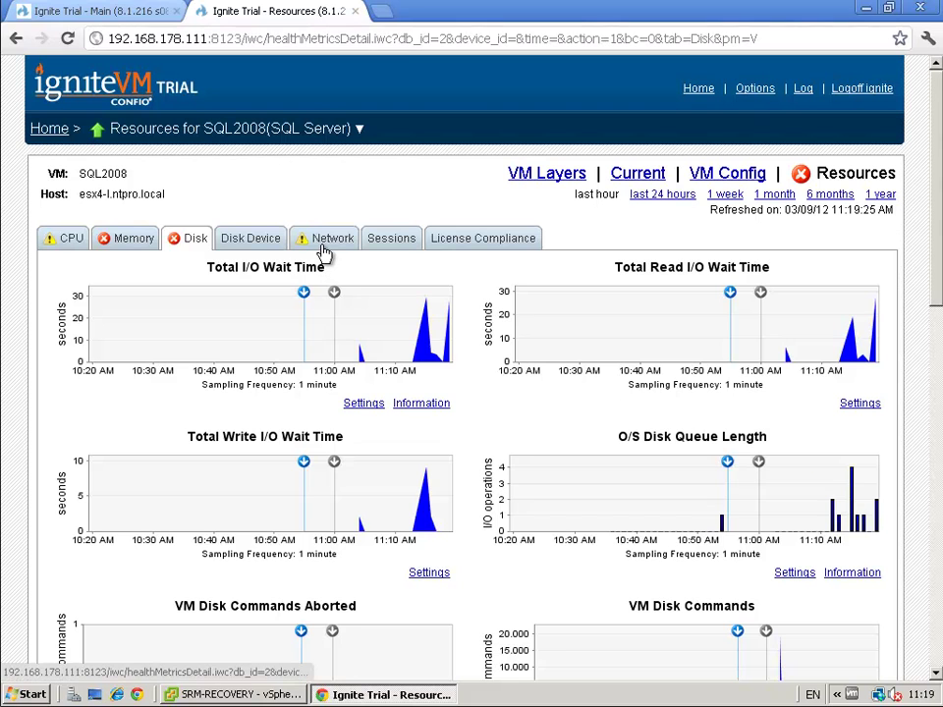
# Show the Disk Device charts with host read/write rates in KB/s and latency in ms
pyautogui.click(267, 247)
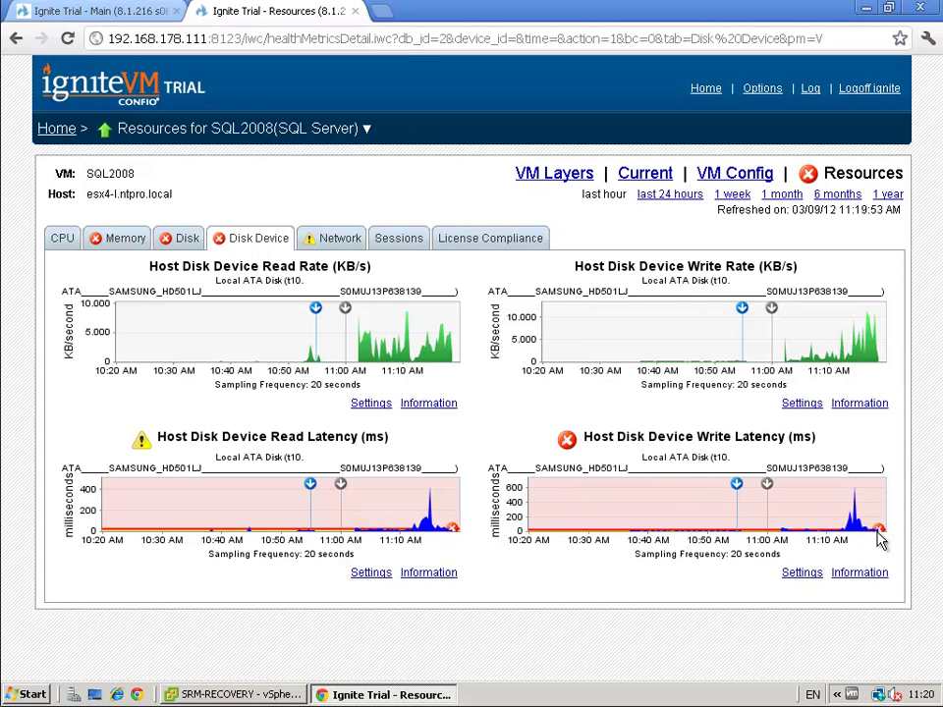
pyautogui.click(172, 694)
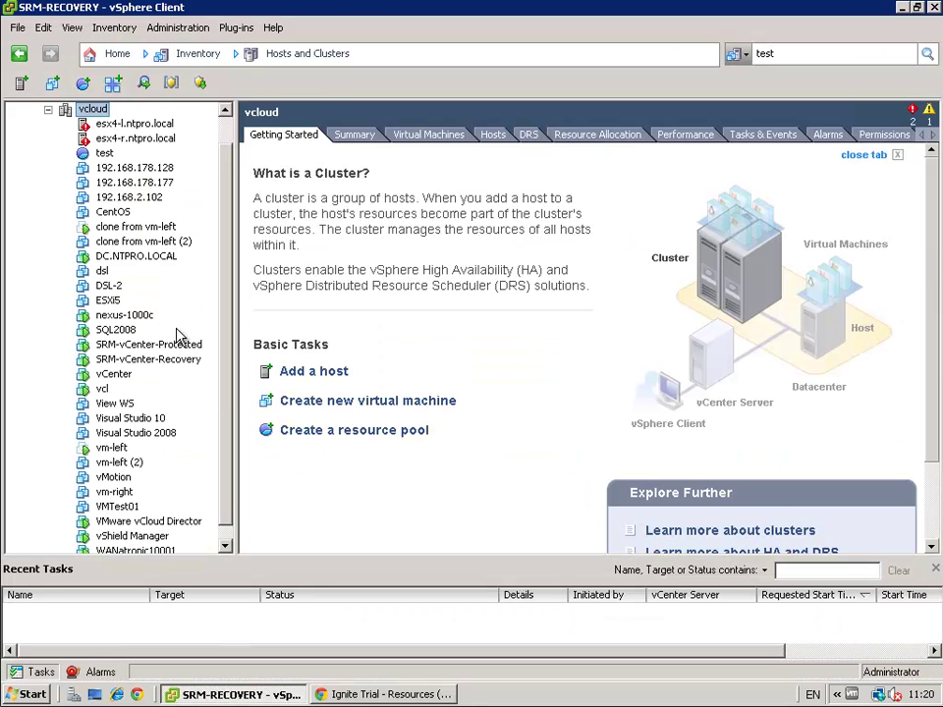
pyautogui.click(129, 123)
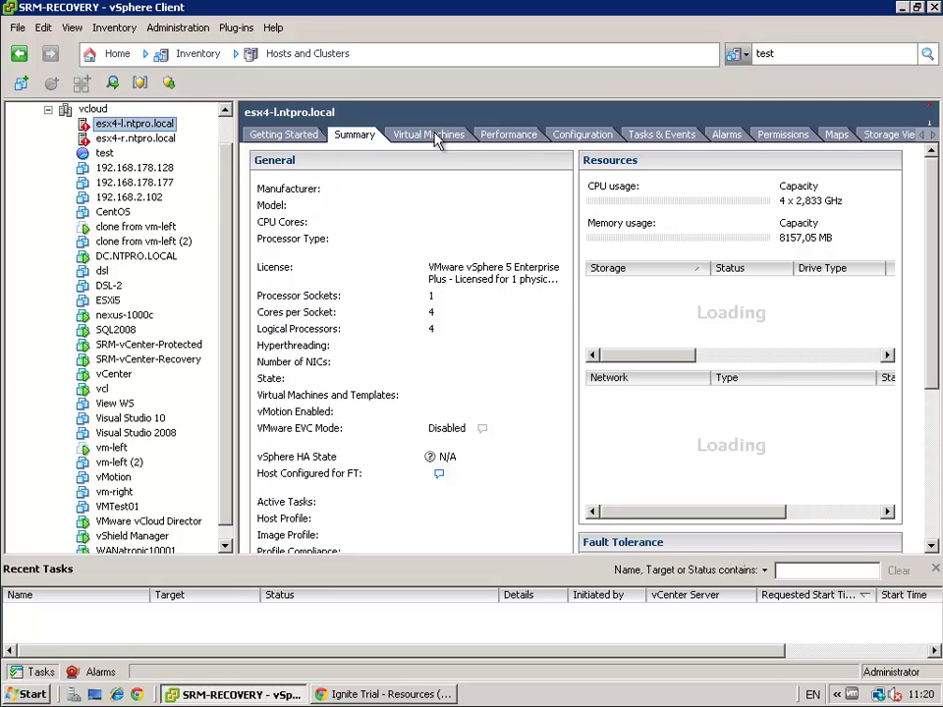
pyautogui.click(383, 696)
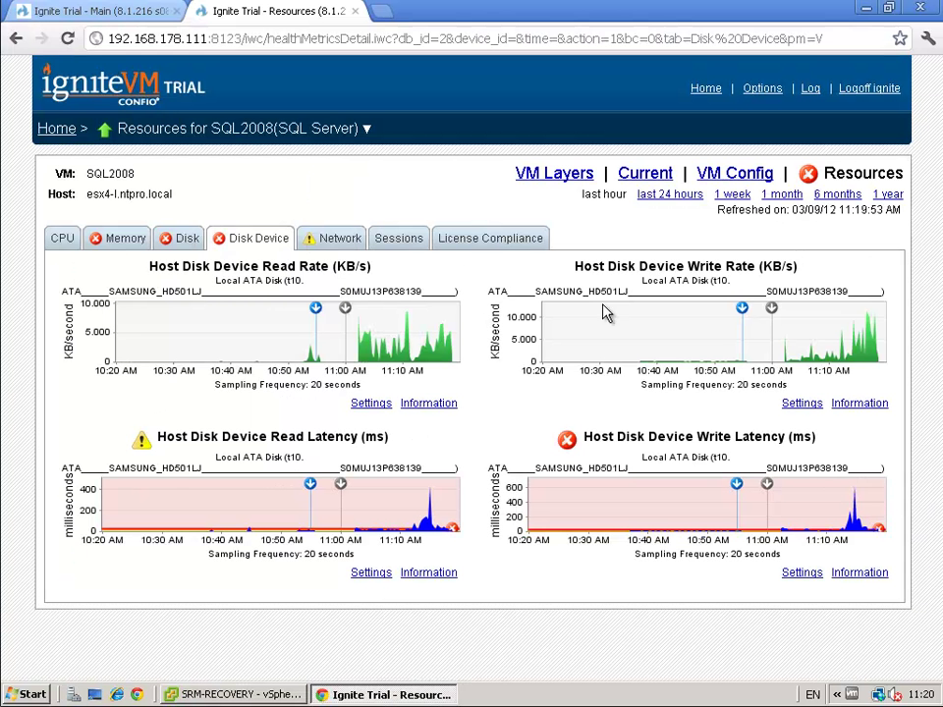
# Review SQL2008's Network charts down to the Round-trip Time chart in alarm
pyautogui.click(333, 246)
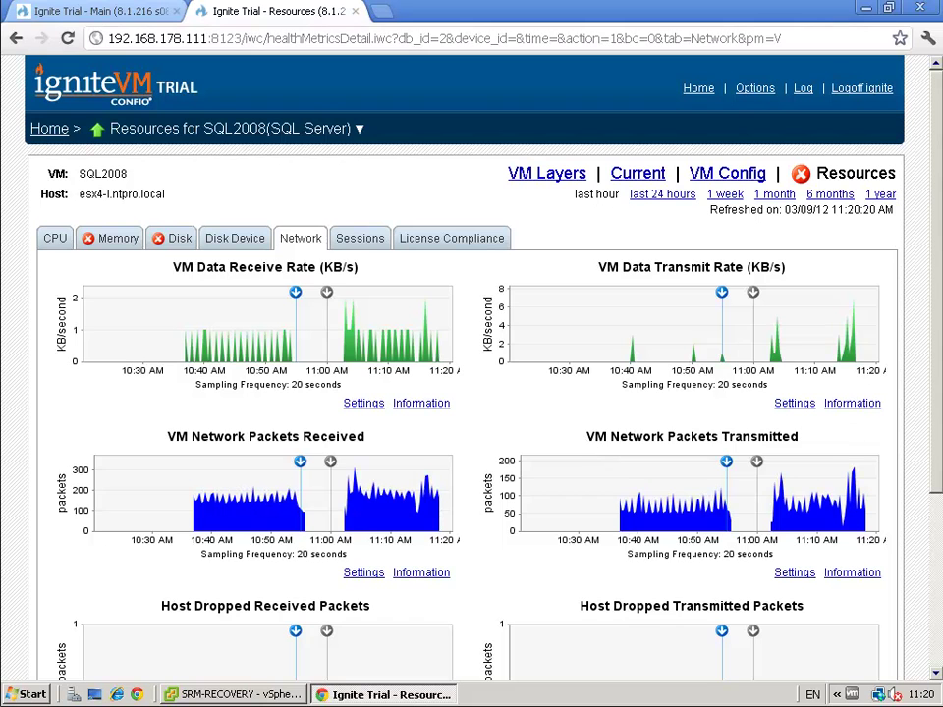
pyautogui.moveTo(935, 415); pyautogui.dragTo(938, 638)
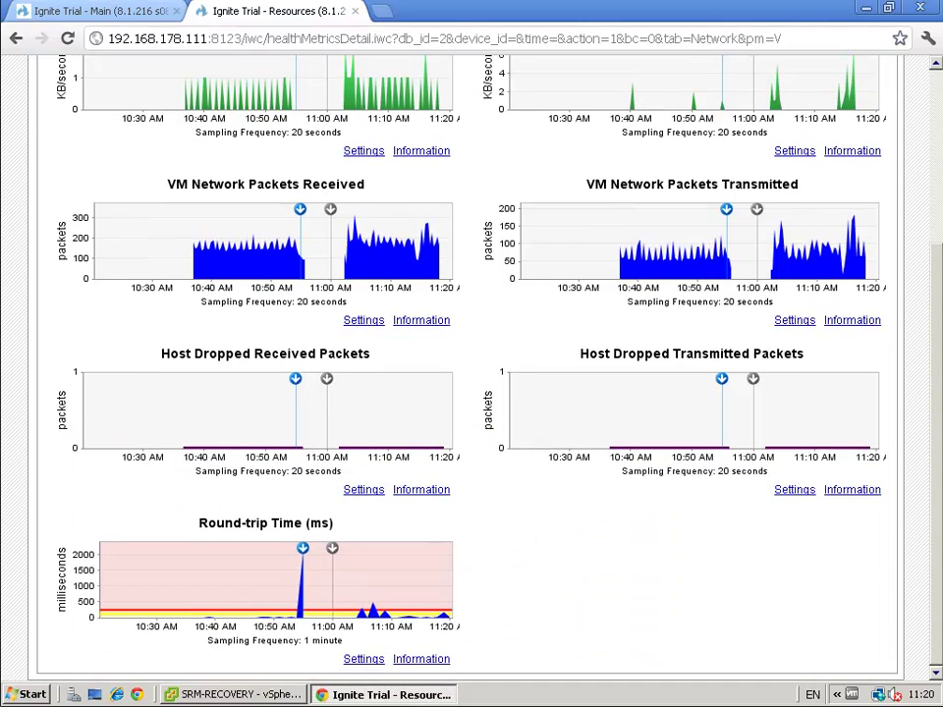
pyautogui.scroll(2, 928, 551)
pyautogui.moveTo(337, 599)
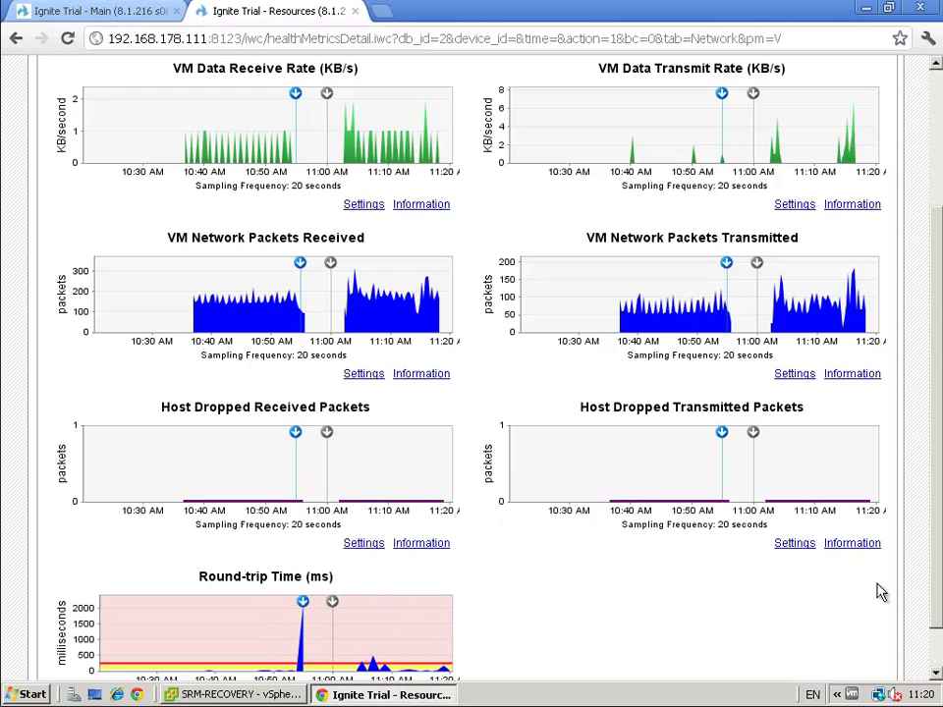
pyautogui.scroll(4, 937, 589)
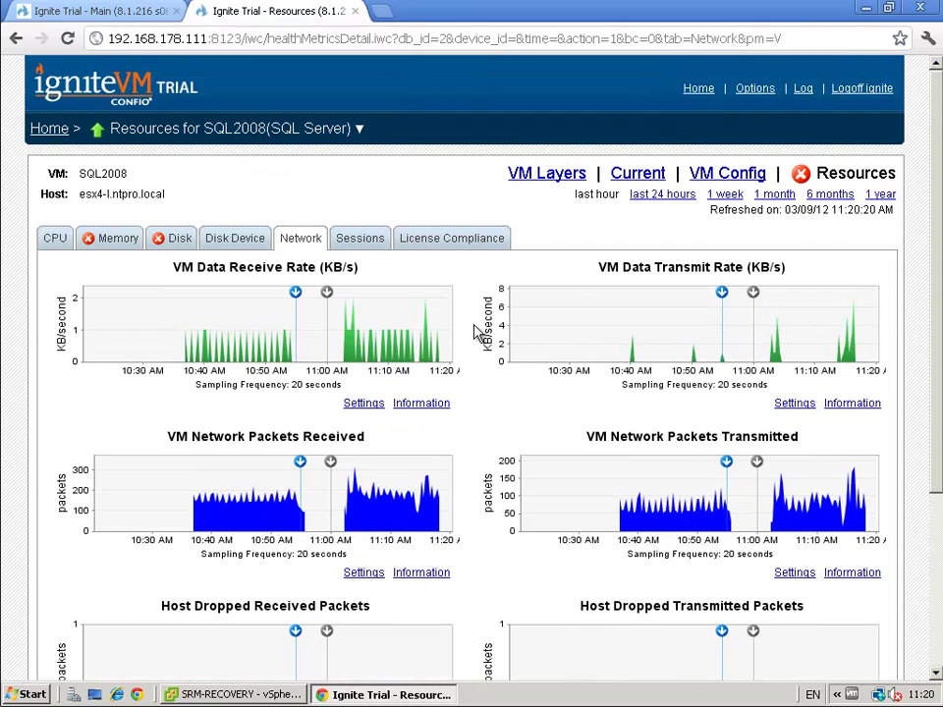
# View SQL2008's Sessions charts and then its License Compliance charts
pyautogui.click(371, 241)
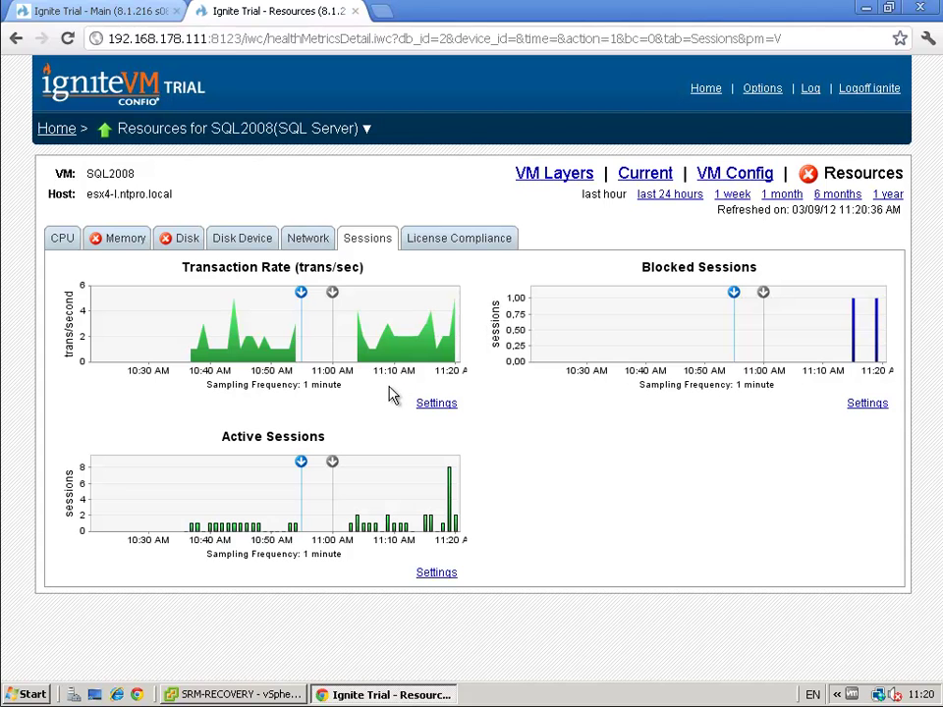
pyautogui.click(456, 241)
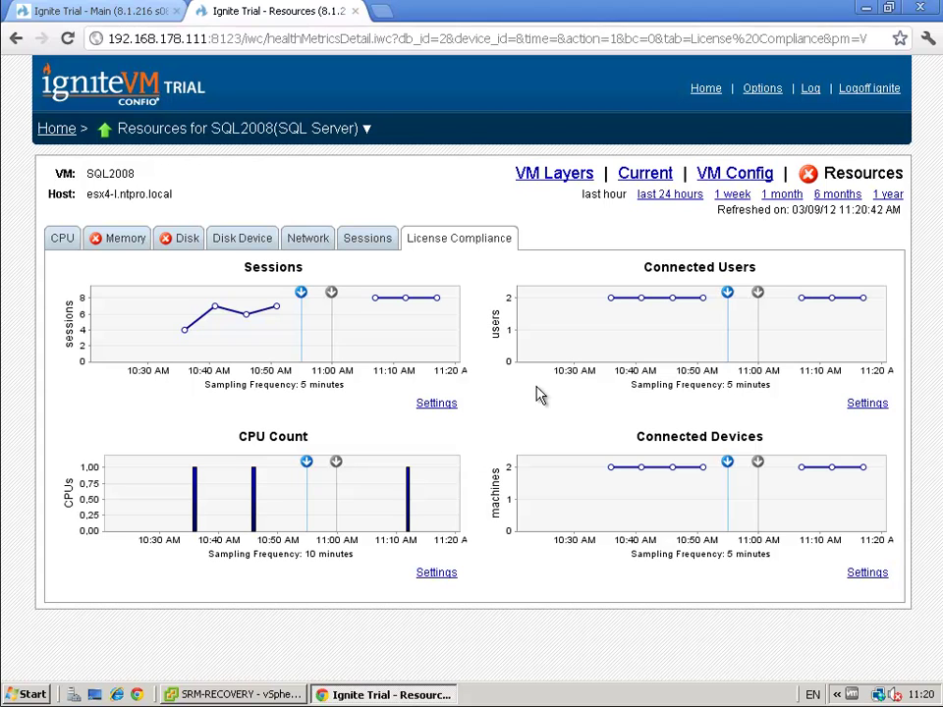
pyautogui.moveTo(398, 299)
# Return to SQL2008's Current queries and inspect the 11:00AM bar: one query waiting 7 of 24 seconds
pyautogui.click(638, 179)
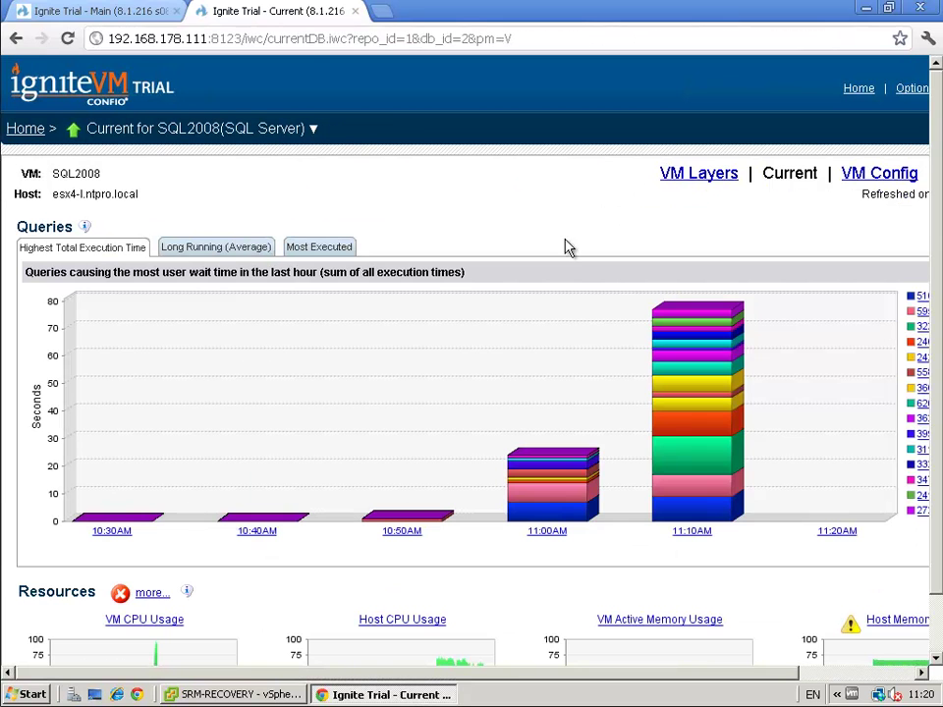
pyautogui.scroll(-1, 331, 491)
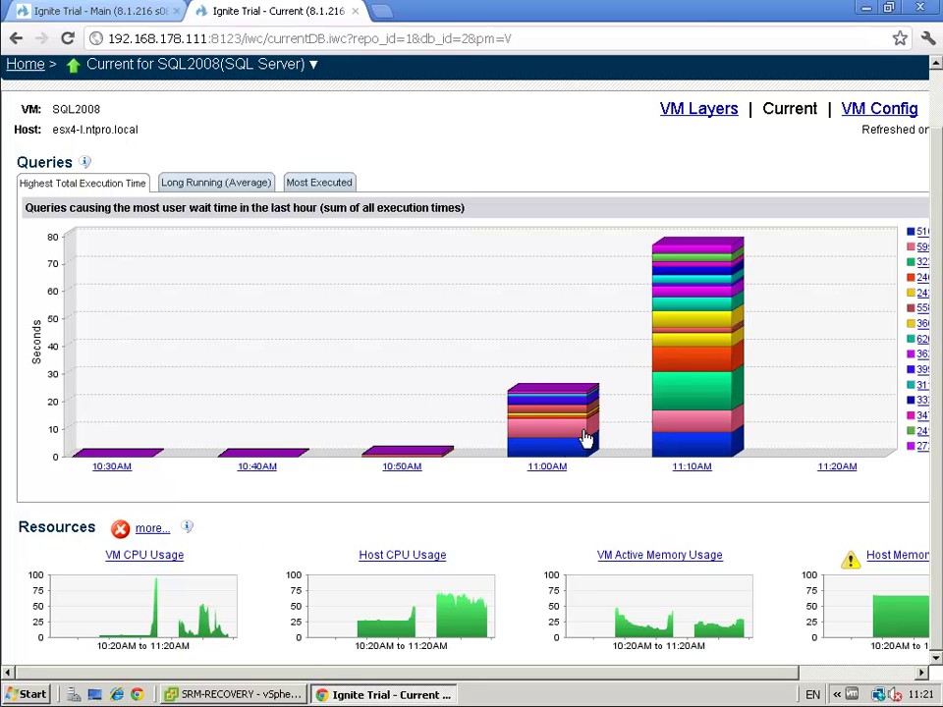
pyautogui.moveTo(579, 437)
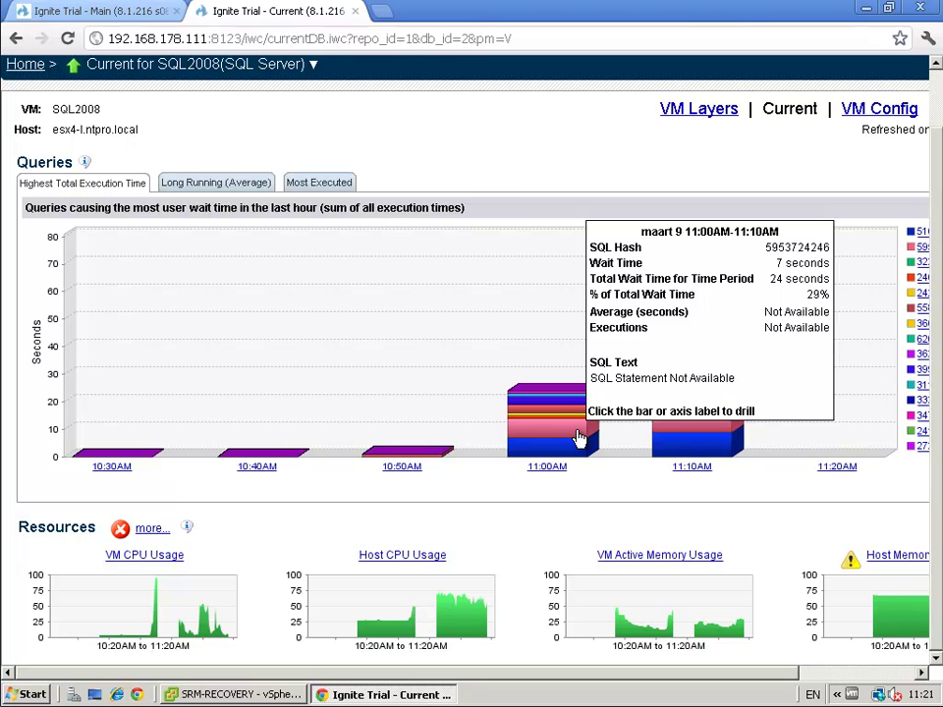
pyautogui.click(579, 437)
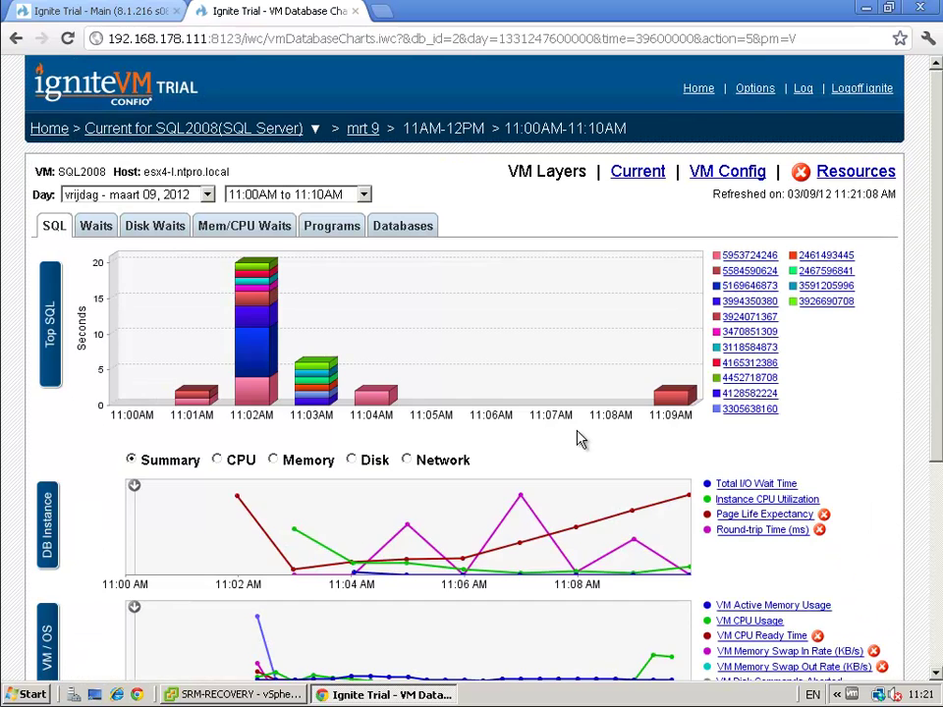
pyautogui.scroll(-4, 579, 437)
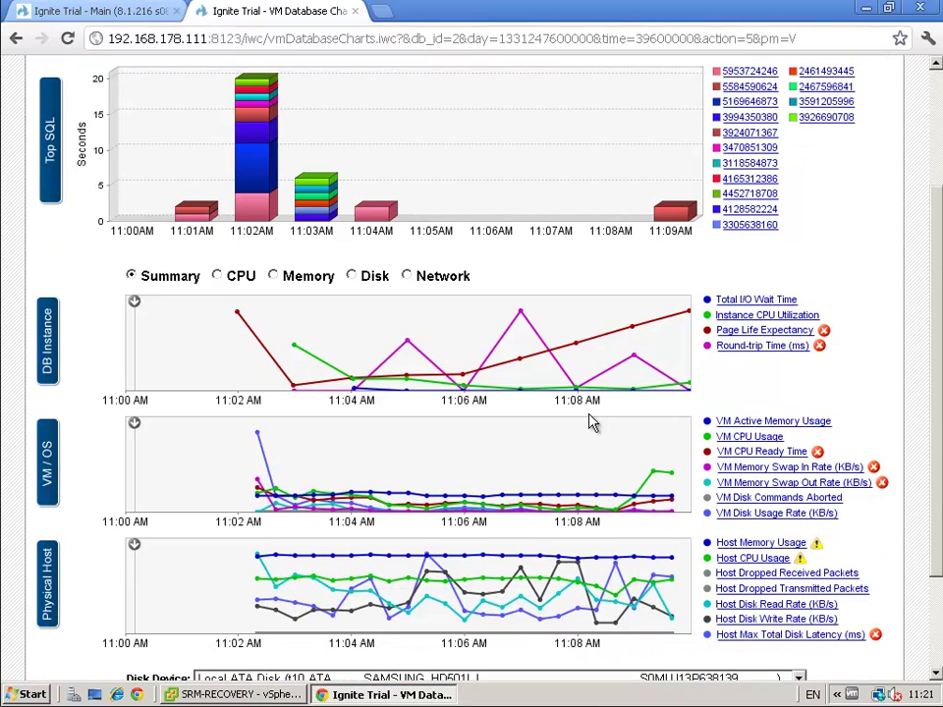
pyautogui.scroll(2, 261, 306)
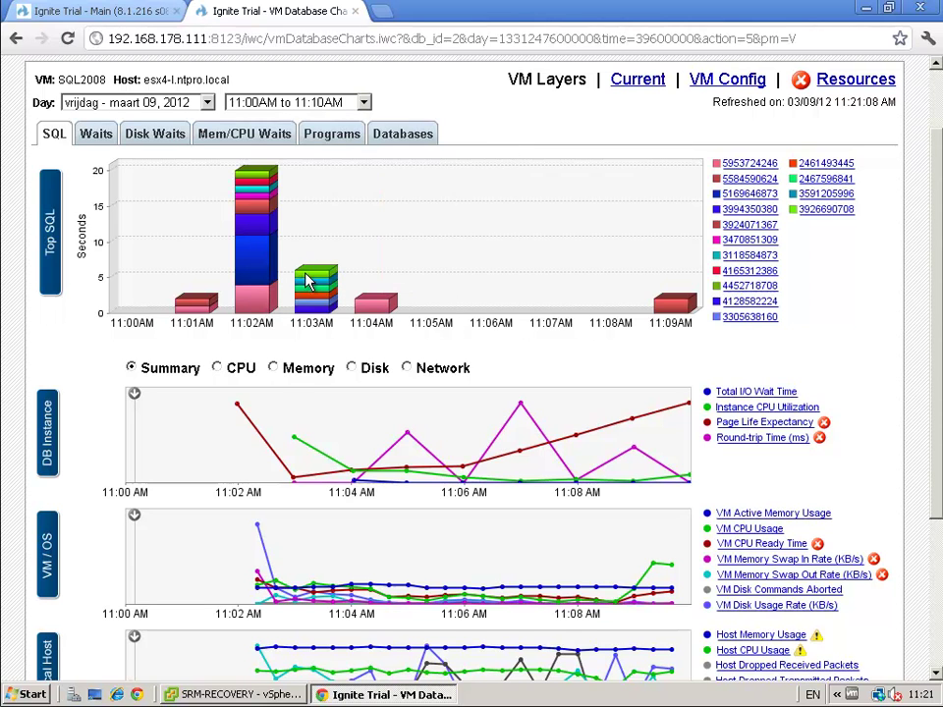
pyautogui.moveTo(260, 307)
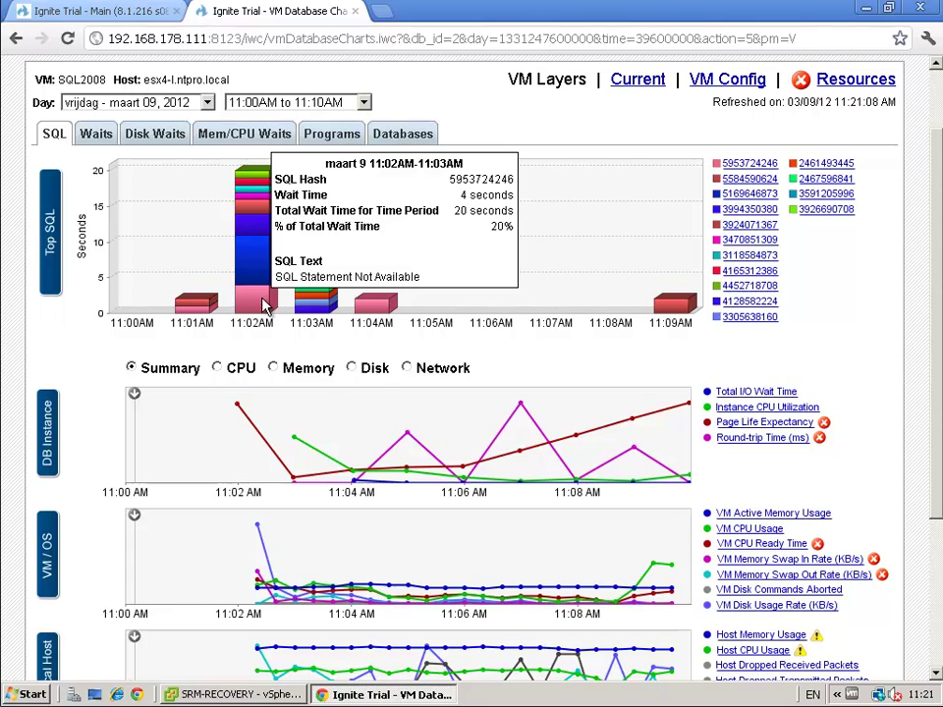
pyautogui.moveTo(373, 310)
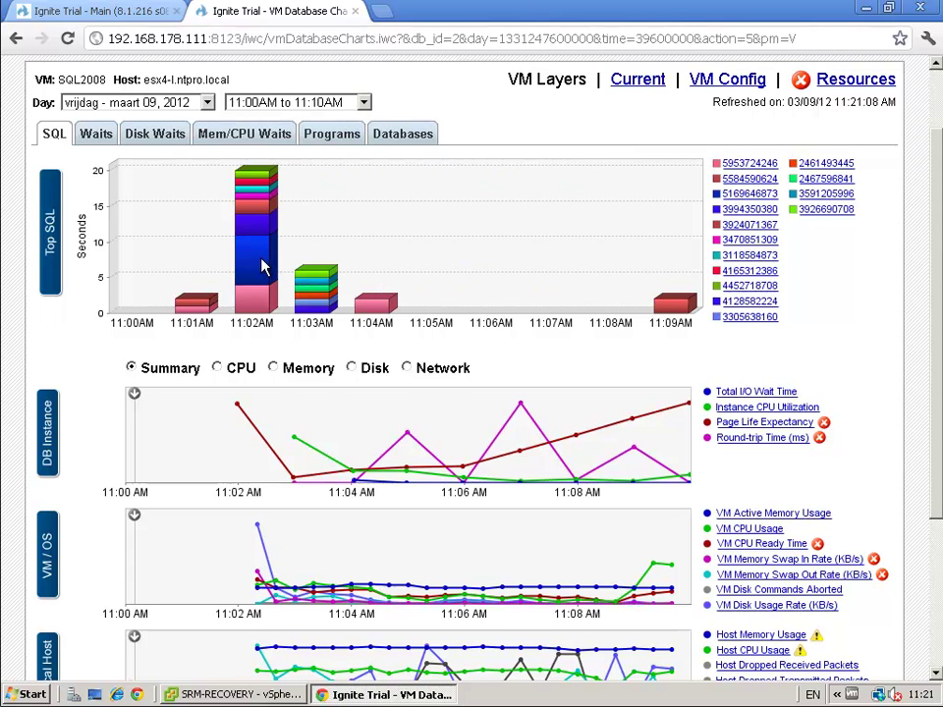
pyautogui.moveTo(263, 265)
pyautogui.scroll(-3, 700, 442)
pyautogui.scroll(4, 694, 448)
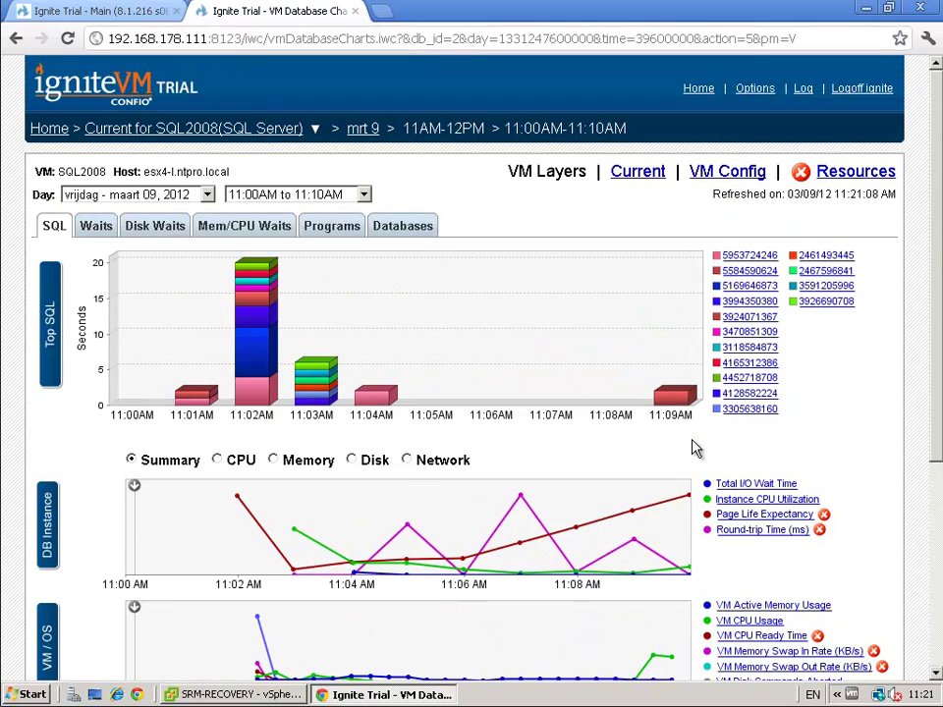